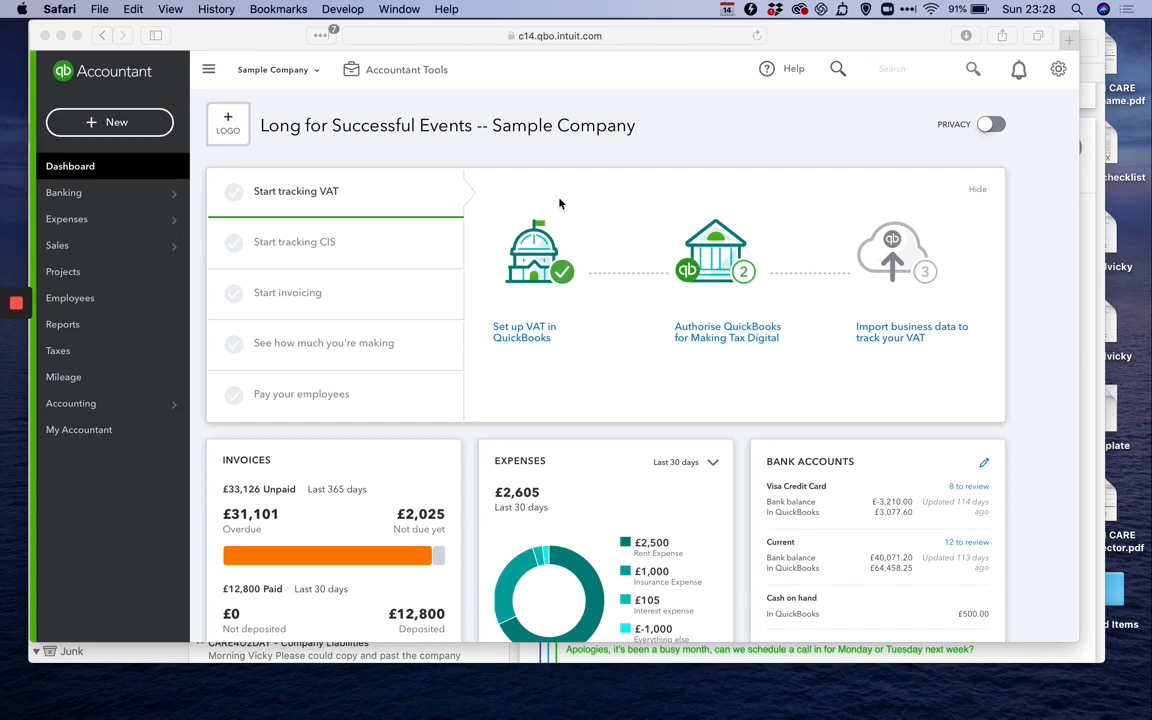
Create a new invoice for the Ko International Ltd customer and set the invoice date to 01/06/2020.
{"action": "left_click", "coordinate": [118, 126]}
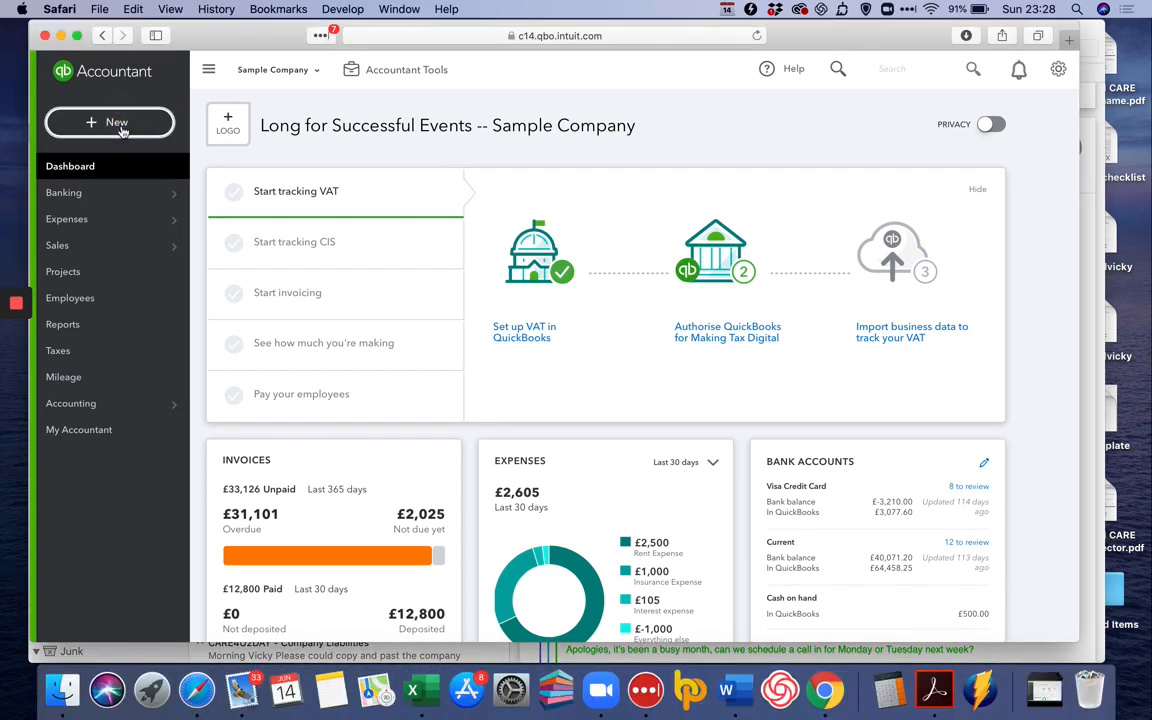
{"action": "left_click", "coordinate": [118, 126]}
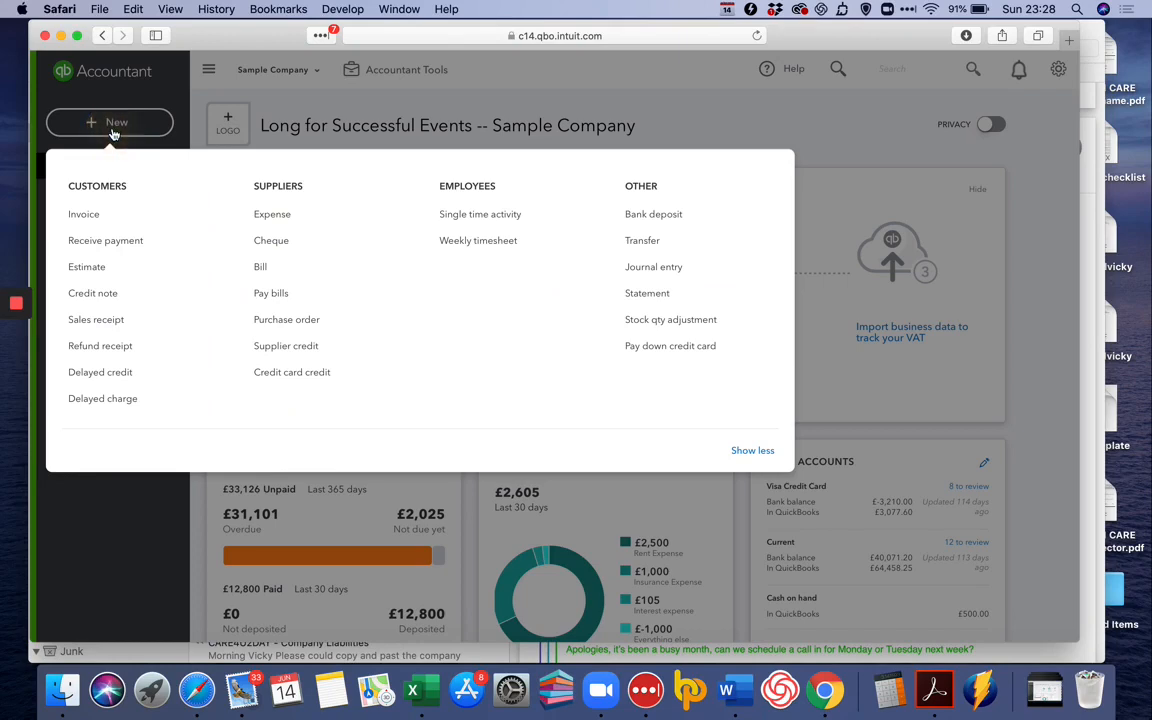
{"action": "left_click", "coordinate": [108, 229]}
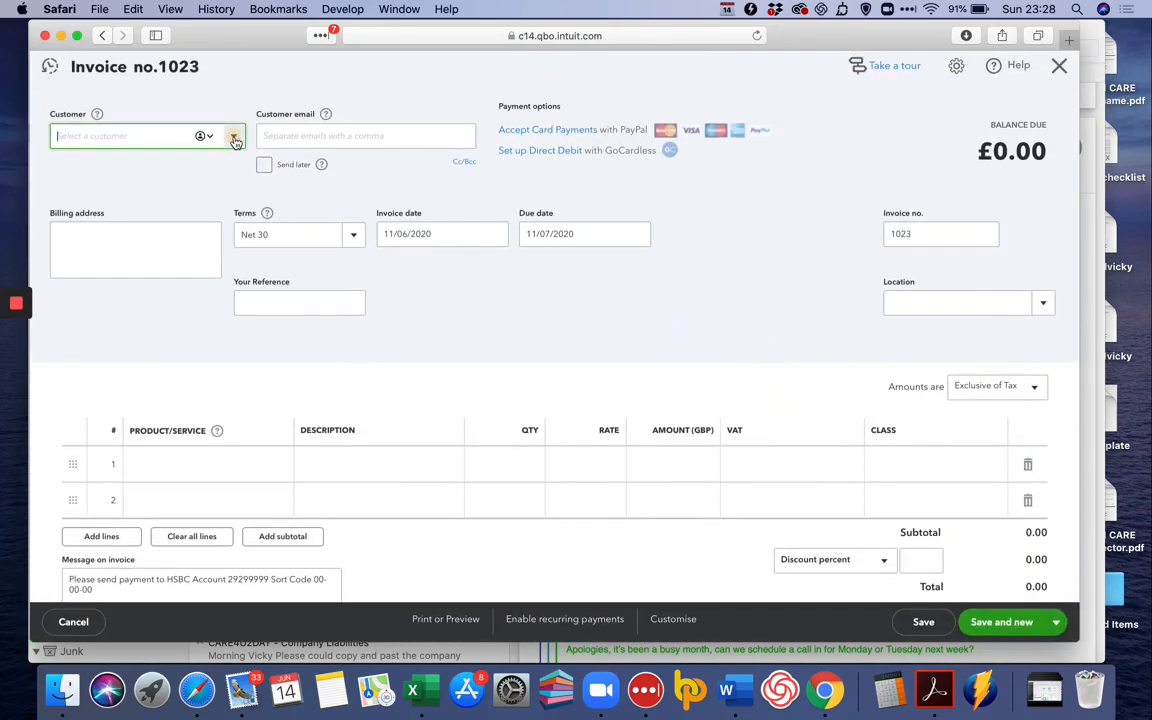
{"action": "left_click", "coordinate": [234, 137]}
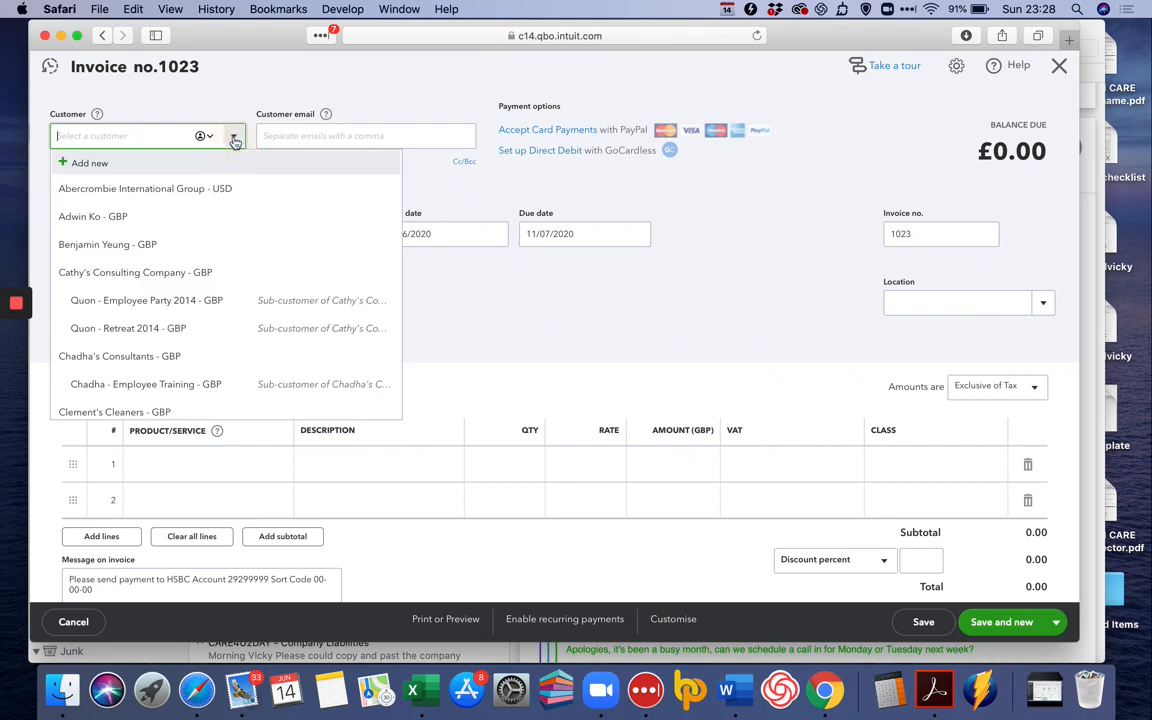
{"action": "left_click", "coordinate": [147, 218]}
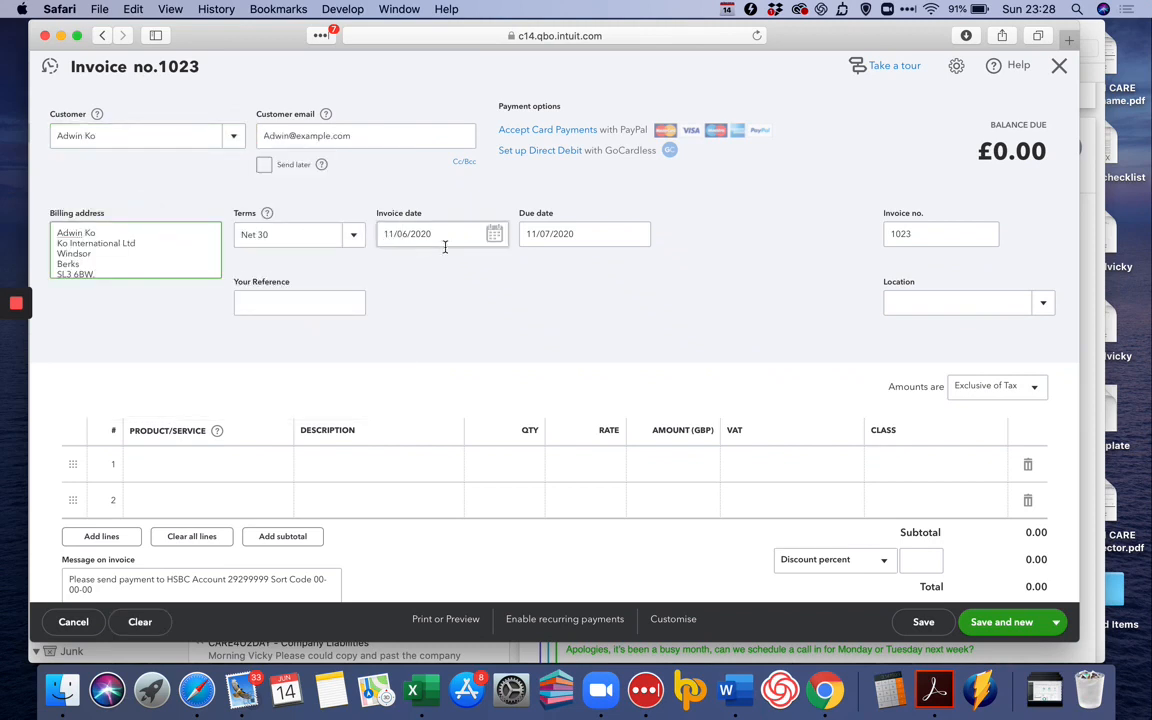
{"action": "left_click", "coordinate": [494, 234]}
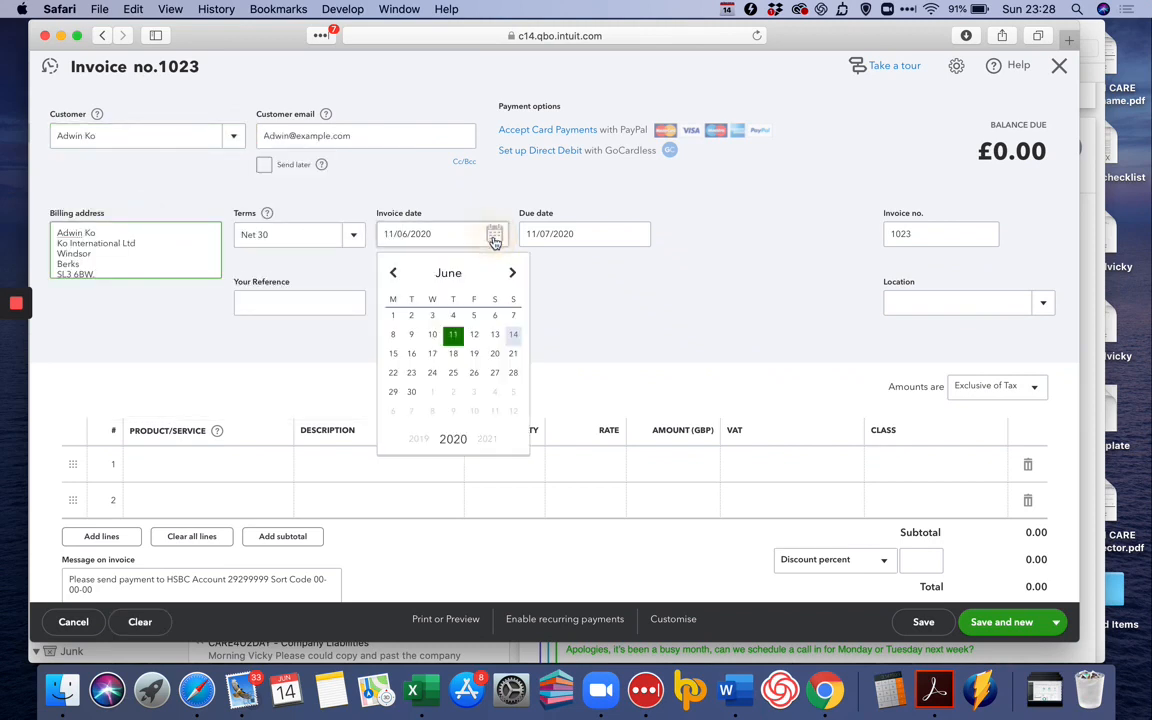
{"action": "left_click", "coordinate": [395, 314]}
Add the Employee Celebration service as the invoice's first line and save the invoice.
{"action": "mouse_move", "coordinate": [220, 430]}
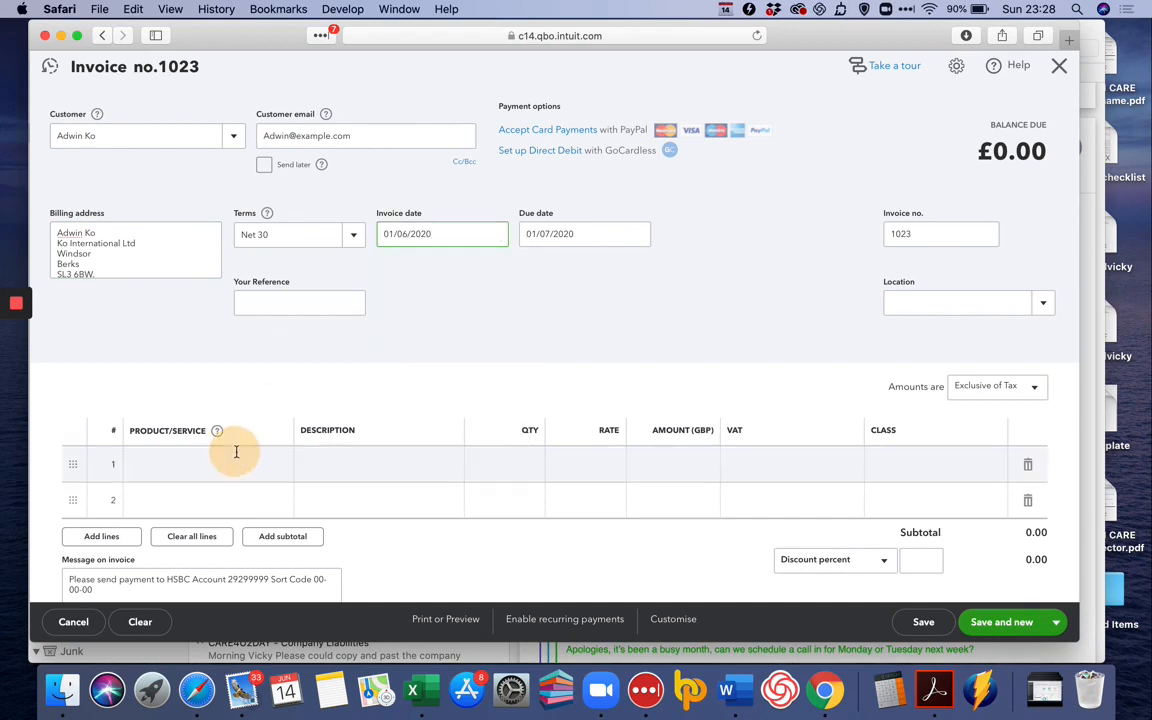
{"action": "left_click", "coordinate": [240, 460]}
{"action": "left_click", "coordinate": [275, 463]}
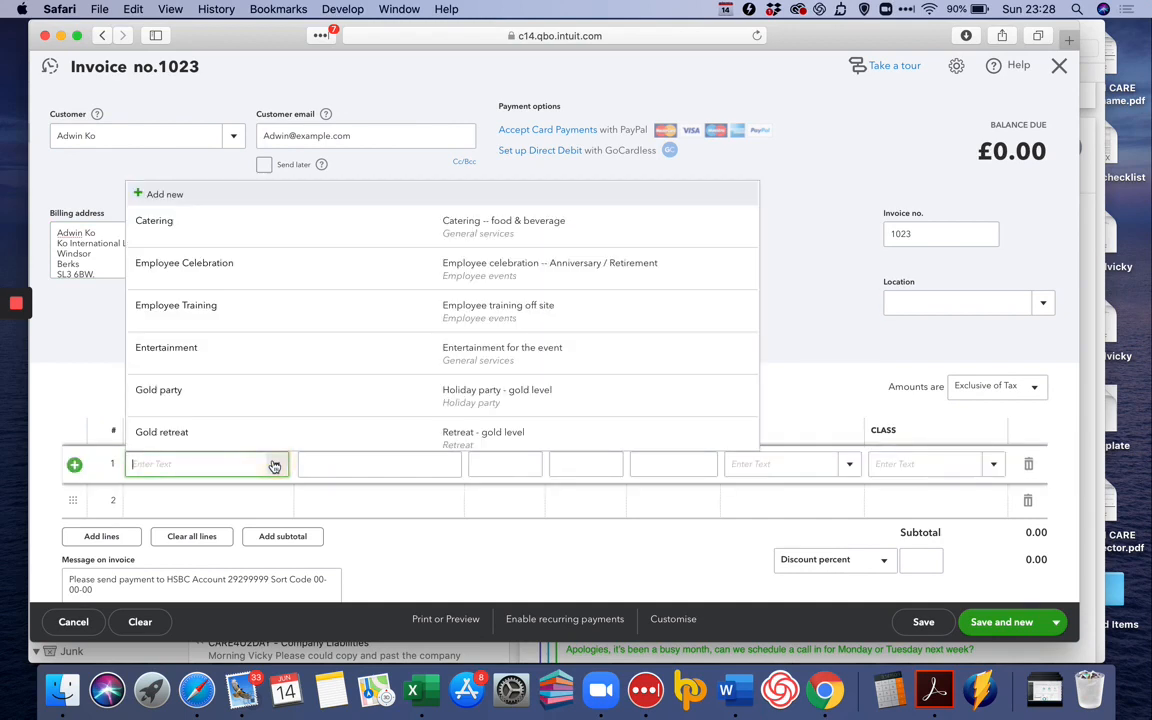
{"action": "left_click", "coordinate": [248, 262]}
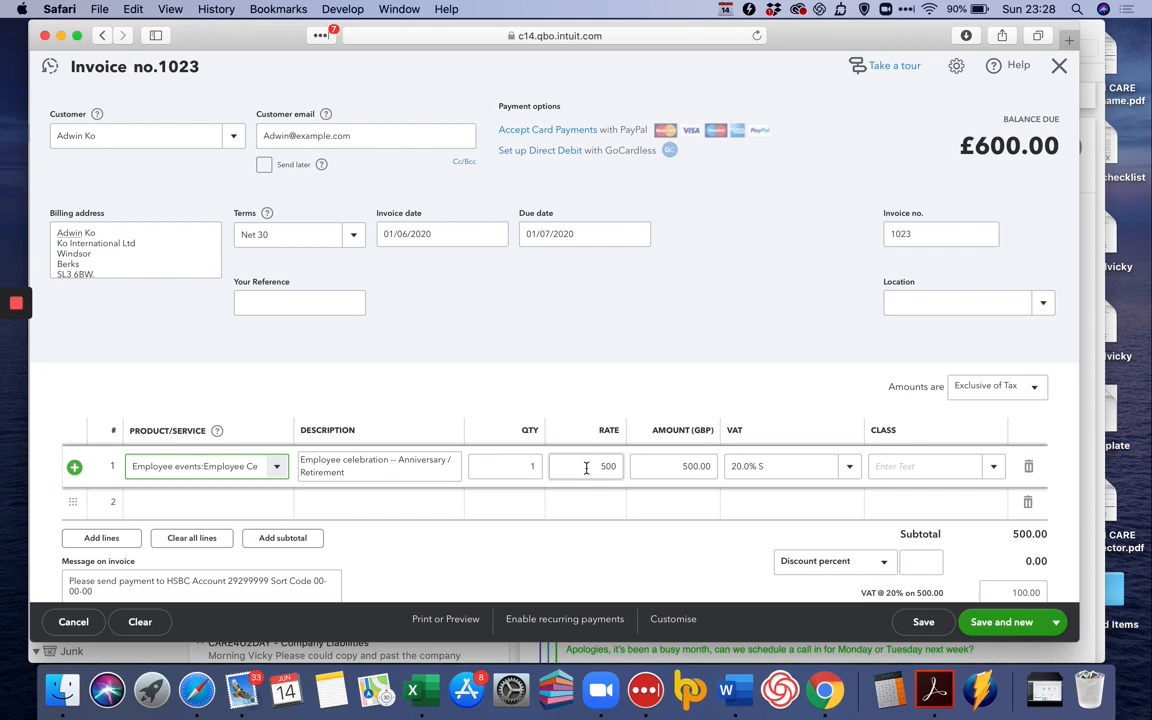
{"action": "scroll", "coordinate": [617, 428], "scroll_direction": "down", "scroll_amount": 3}
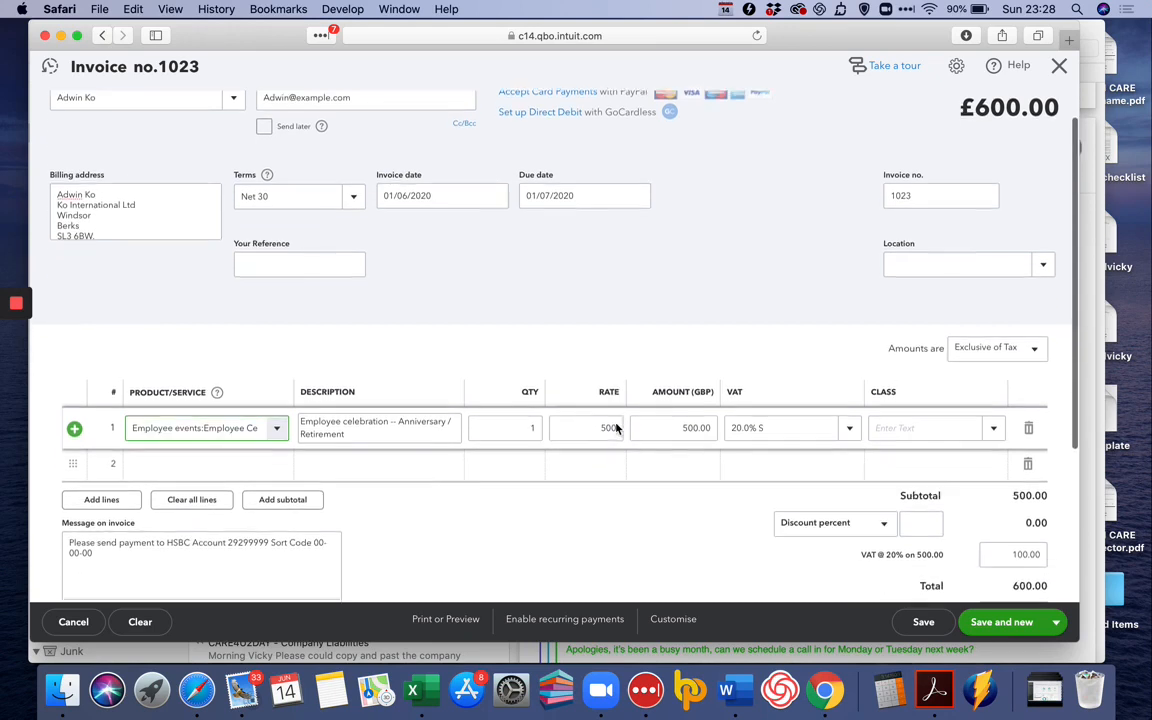
{"action": "left_click", "coordinate": [923, 622]}
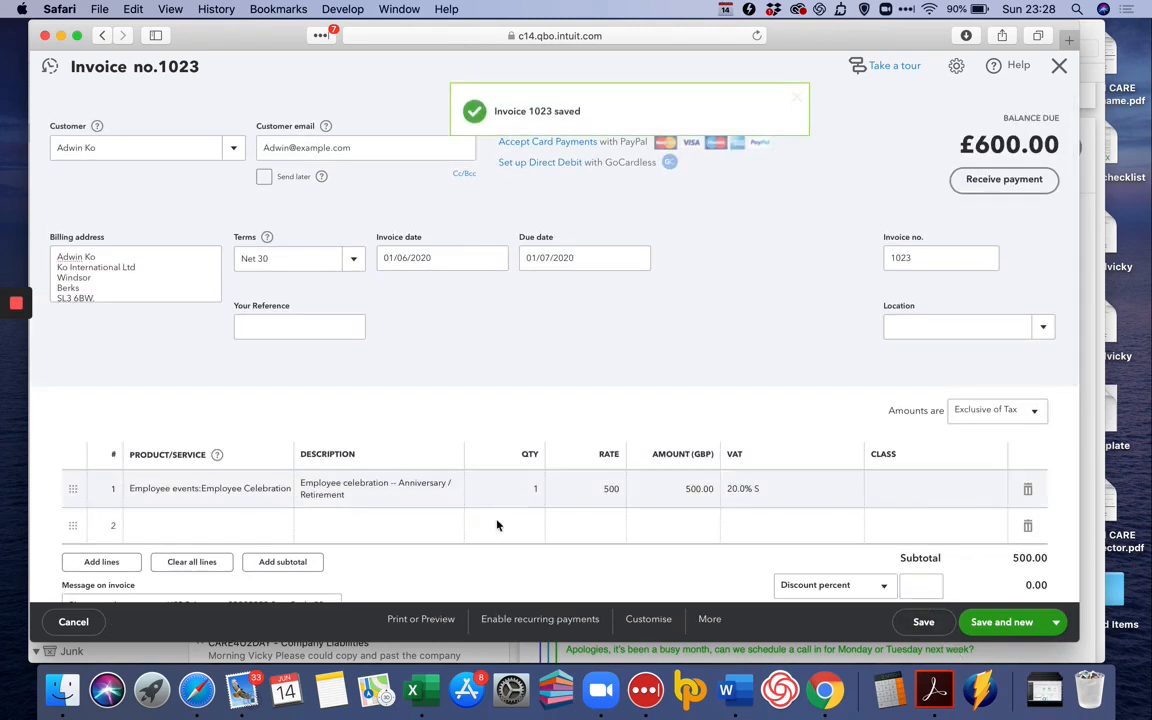
Turn the saved invoice into a scheduled recurring invoice, monthly on the 1st day, with start date 01/07/2020.
{"action": "left_click", "coordinate": [513, 627]}
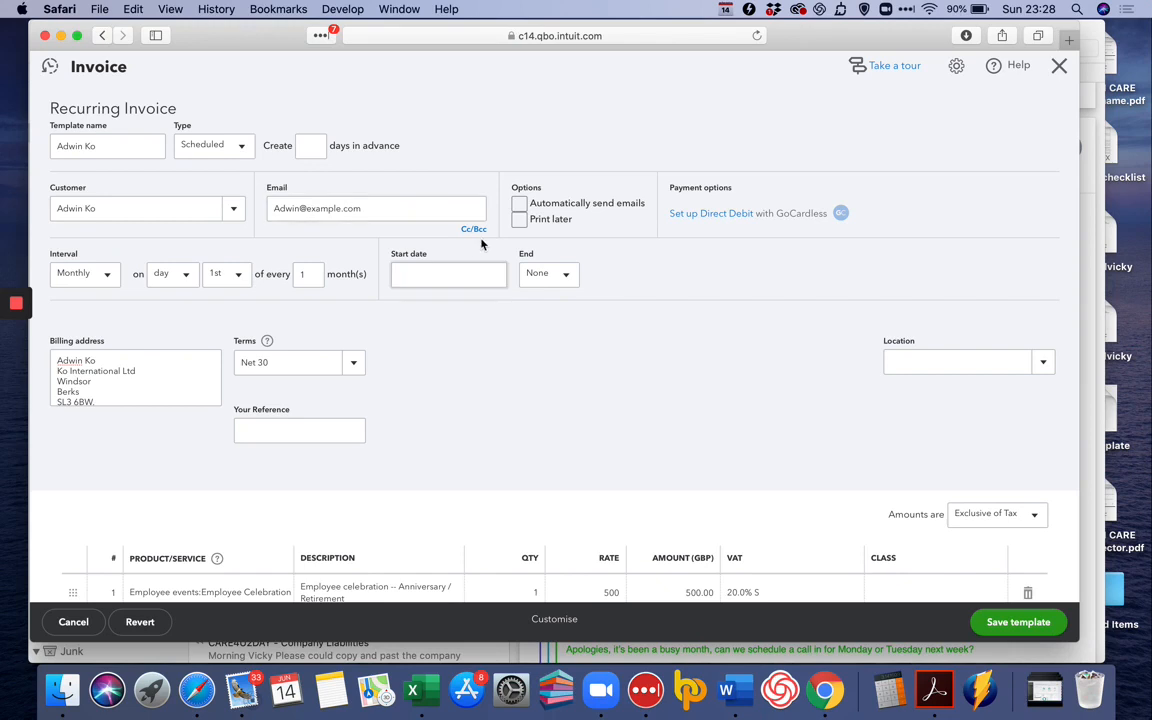
{"action": "left_click", "coordinate": [521, 205]}
{"action": "left_click", "coordinate": [521, 205]}
{"action": "left_click", "coordinate": [222, 279]}
{"action": "left_click", "coordinate": [229, 281]}
{"action": "left_click", "coordinate": [427, 277]}
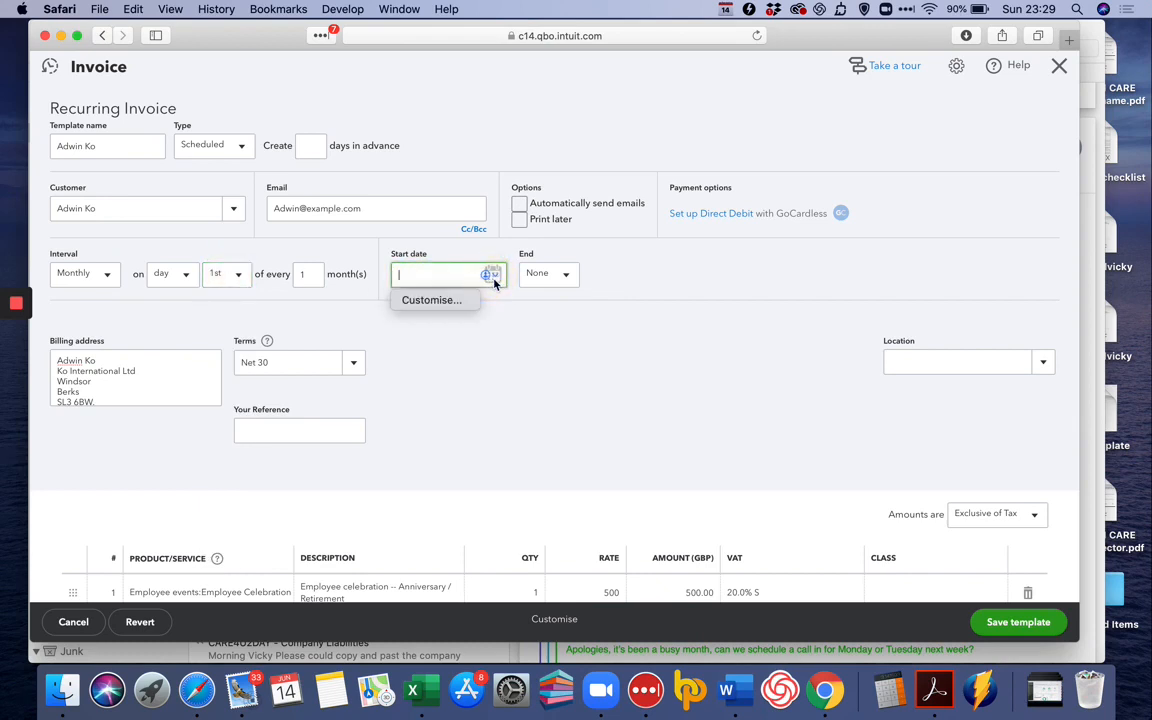
{"action": "left_click", "coordinate": [492, 278]}
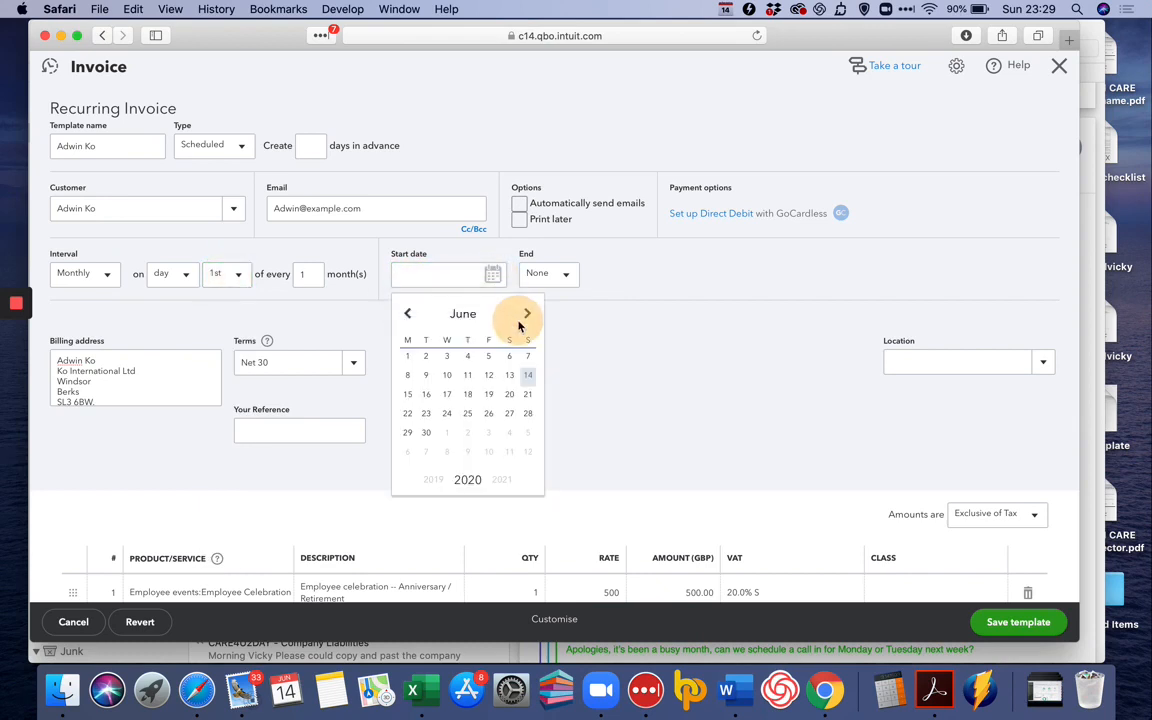
{"action": "left_click", "coordinate": [526, 318]}
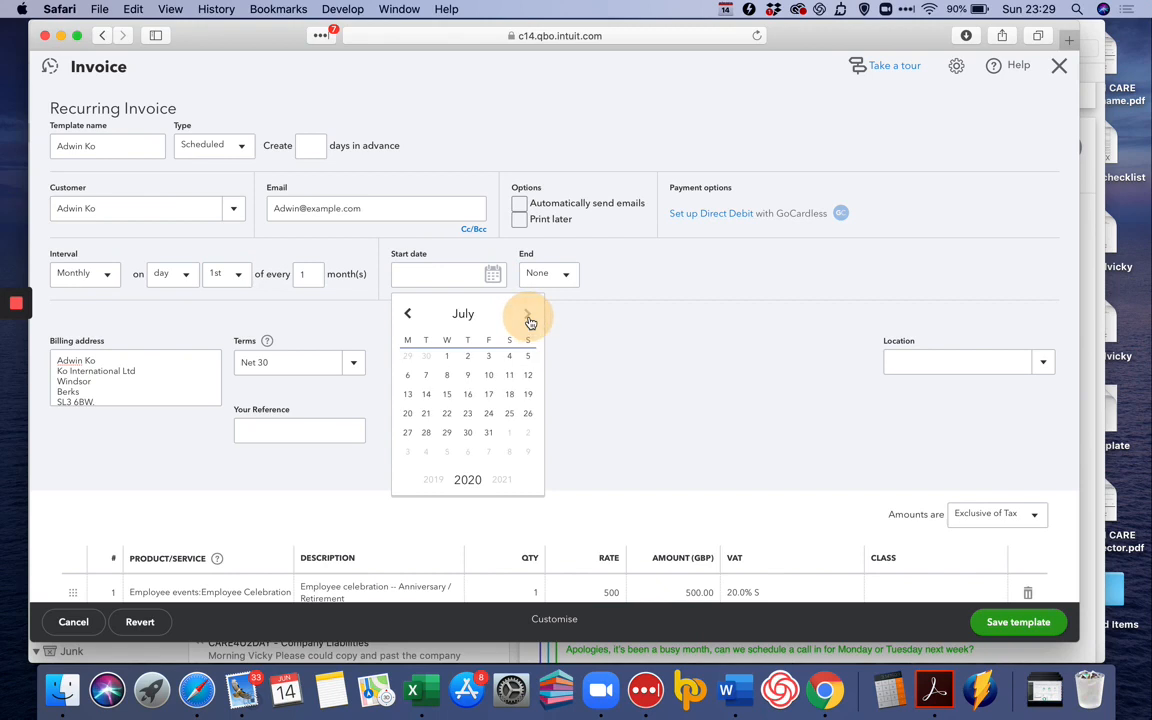
{"action": "left_click", "coordinate": [448, 357]}
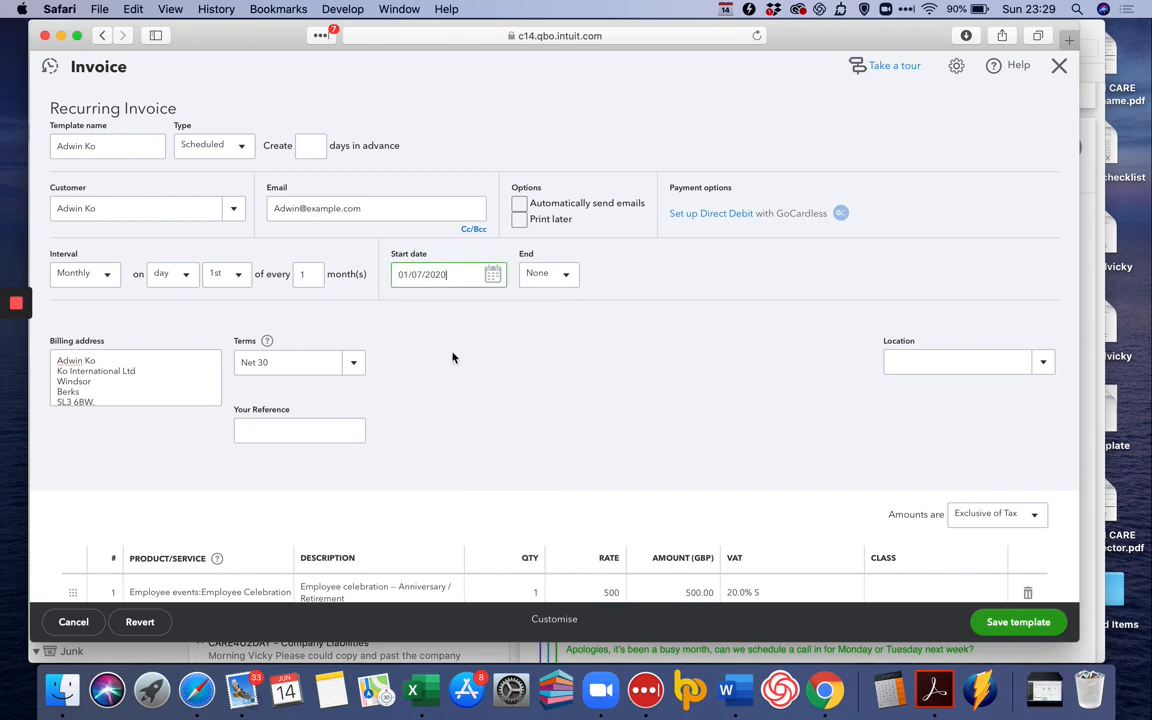
Keep the end of the recurring invoice at None and save the template.
{"action": "left_click", "coordinate": [566, 282]}
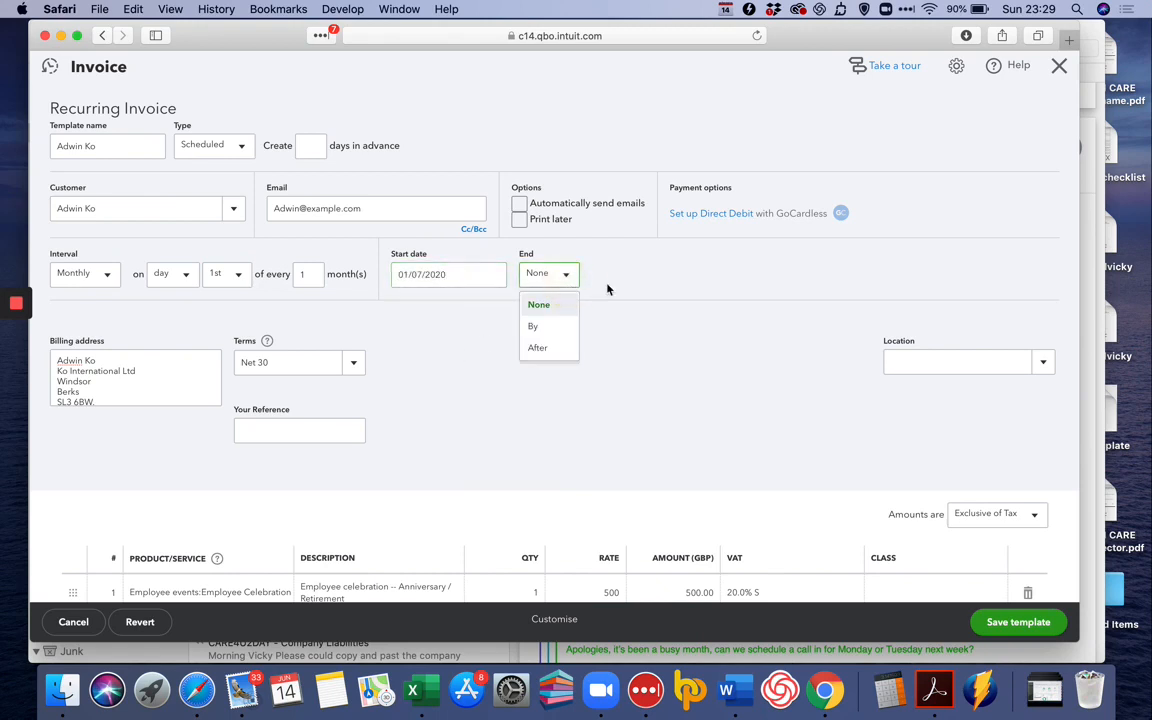
{"action": "left_click", "coordinate": [612, 290]}
{"action": "scroll", "coordinate": [304, 356], "scroll_direction": "down", "scroll_amount": 2}
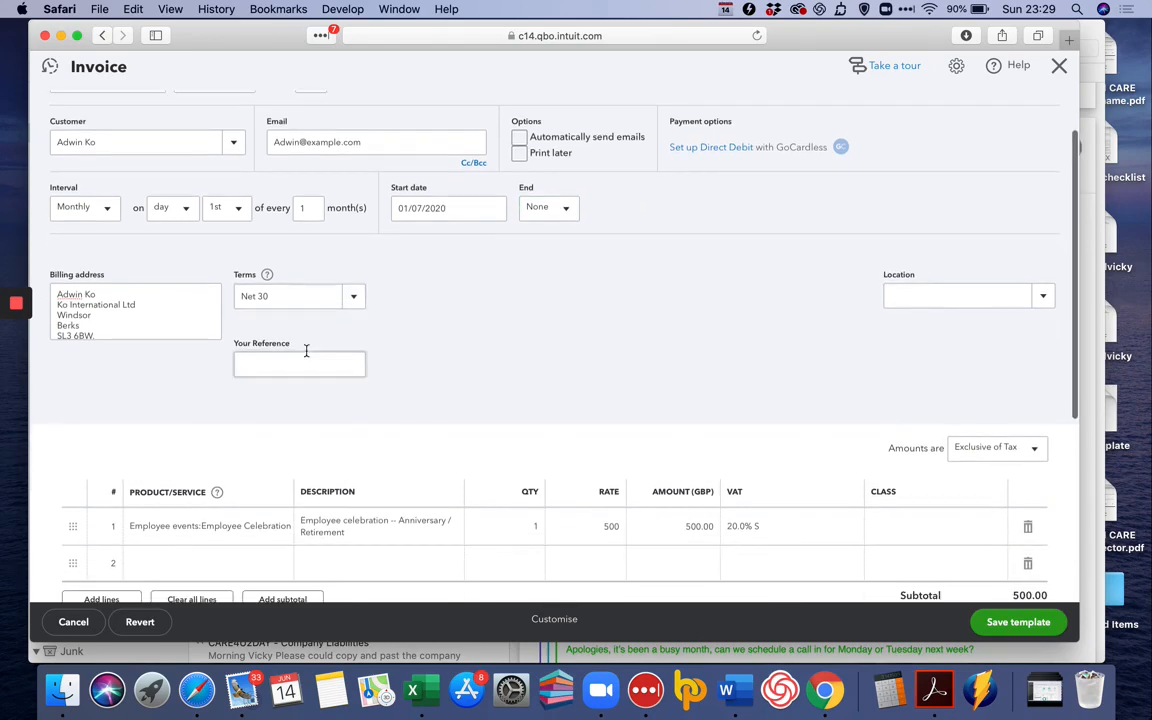
{"action": "scroll", "coordinate": [321, 289], "scroll_direction": "down", "scroll_amount": 5}
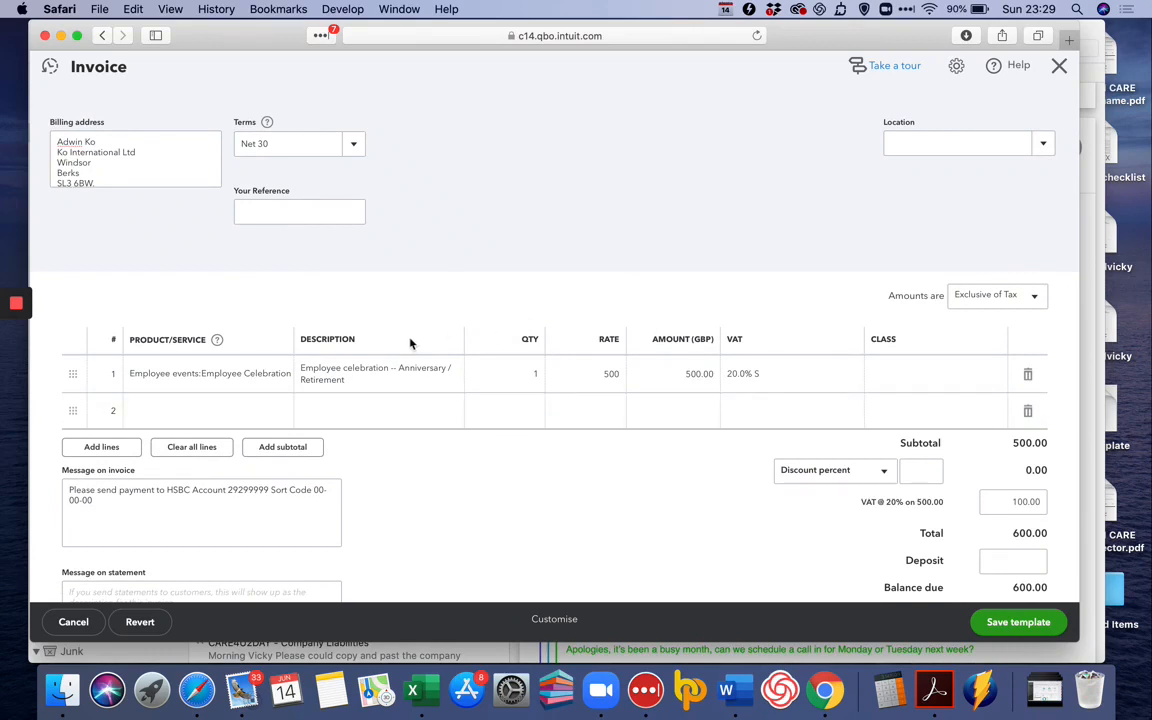
{"action": "left_click", "coordinate": [1033, 624]}
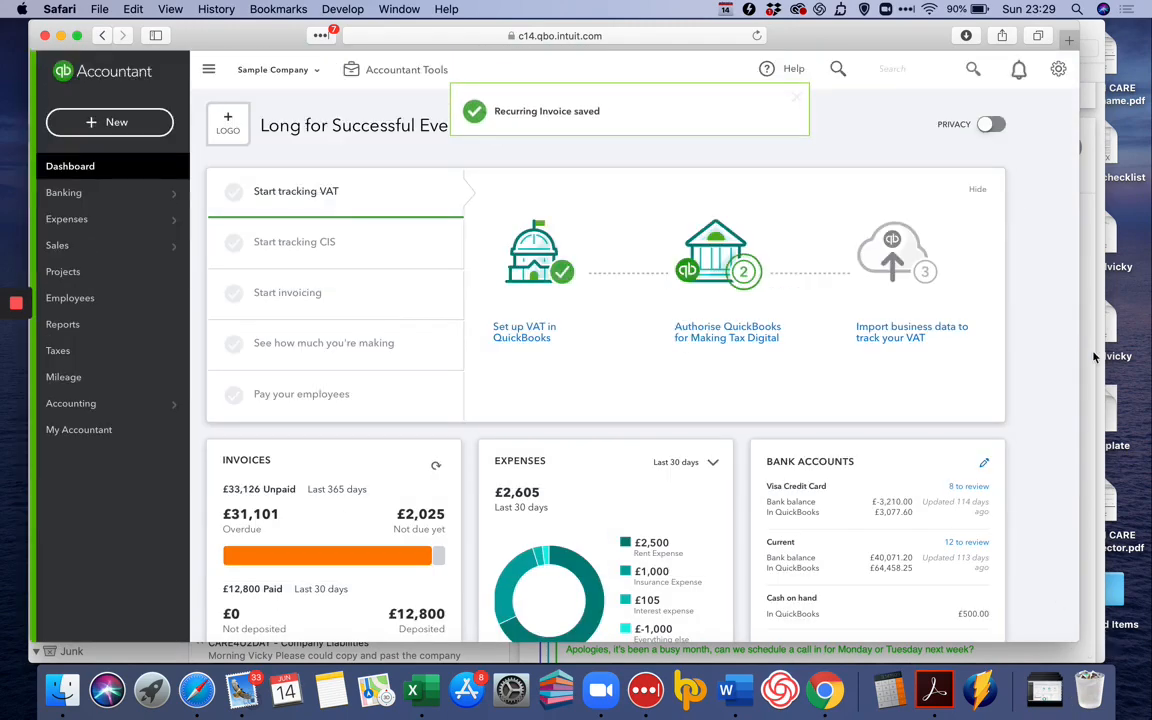
Open the company's list of recurring transactions.
{"action": "mouse_move", "coordinate": [185, 203]}
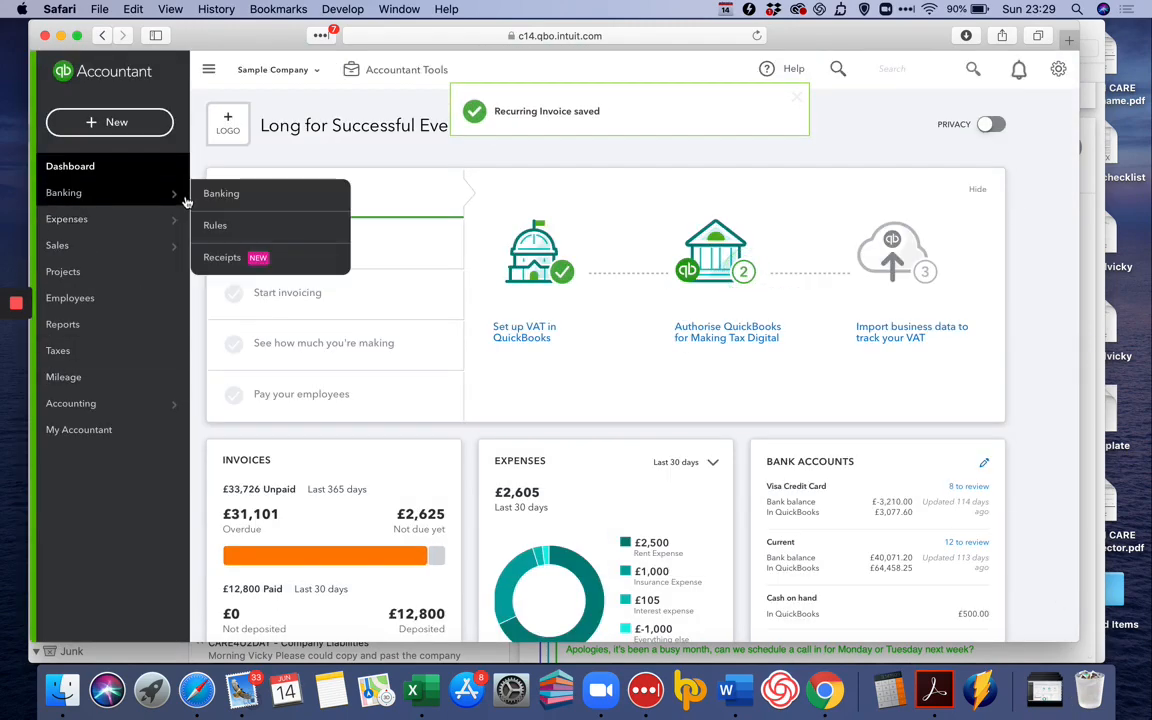
{"action": "left_click", "coordinate": [1056, 72]}
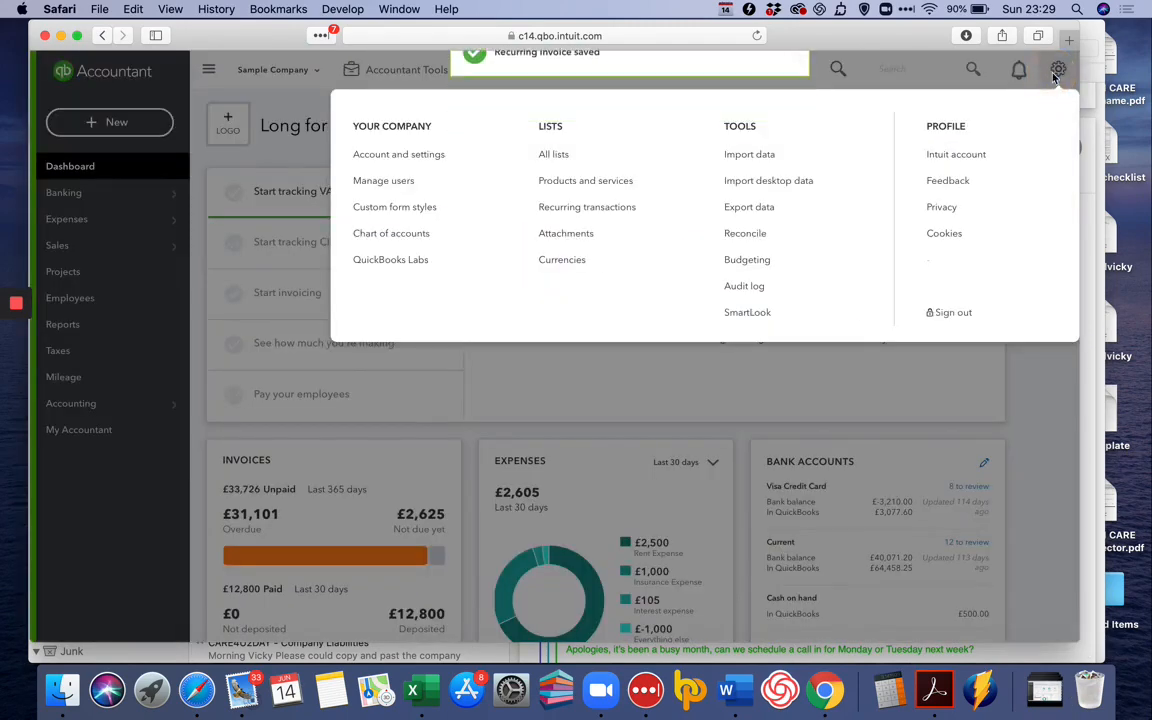
{"action": "left_click", "coordinate": [620, 205]}
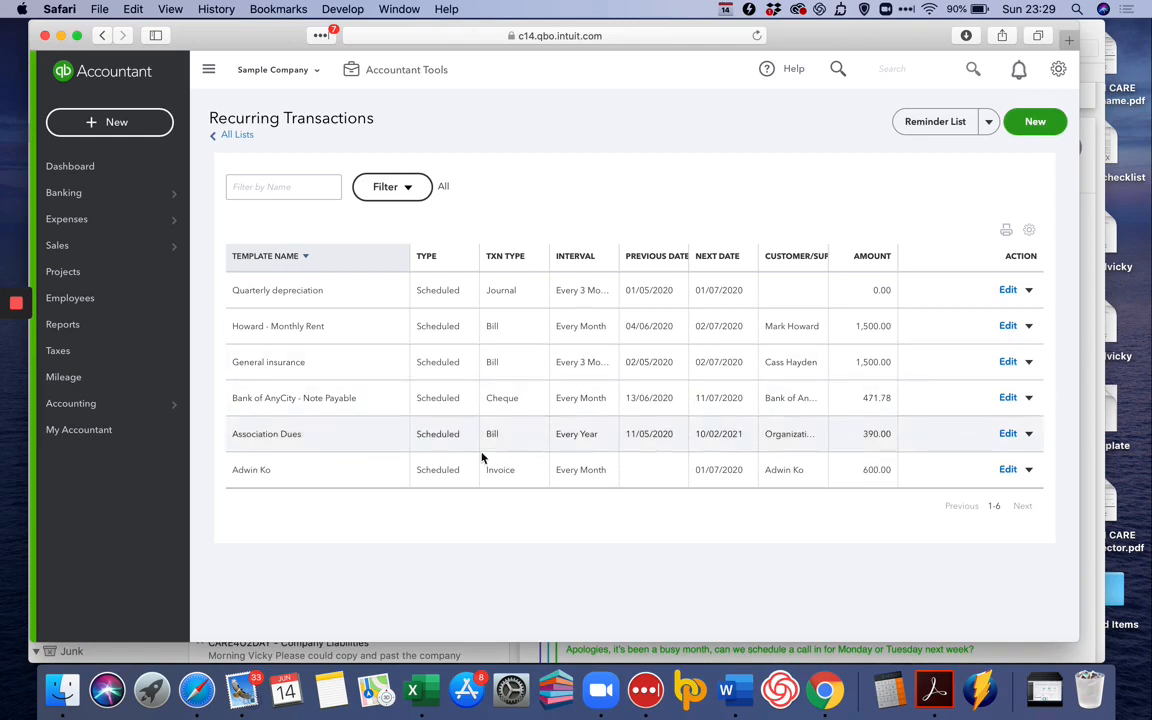
Create a new recurring template with the transaction type Expense.
{"action": "left_click", "coordinate": [1024, 129]}
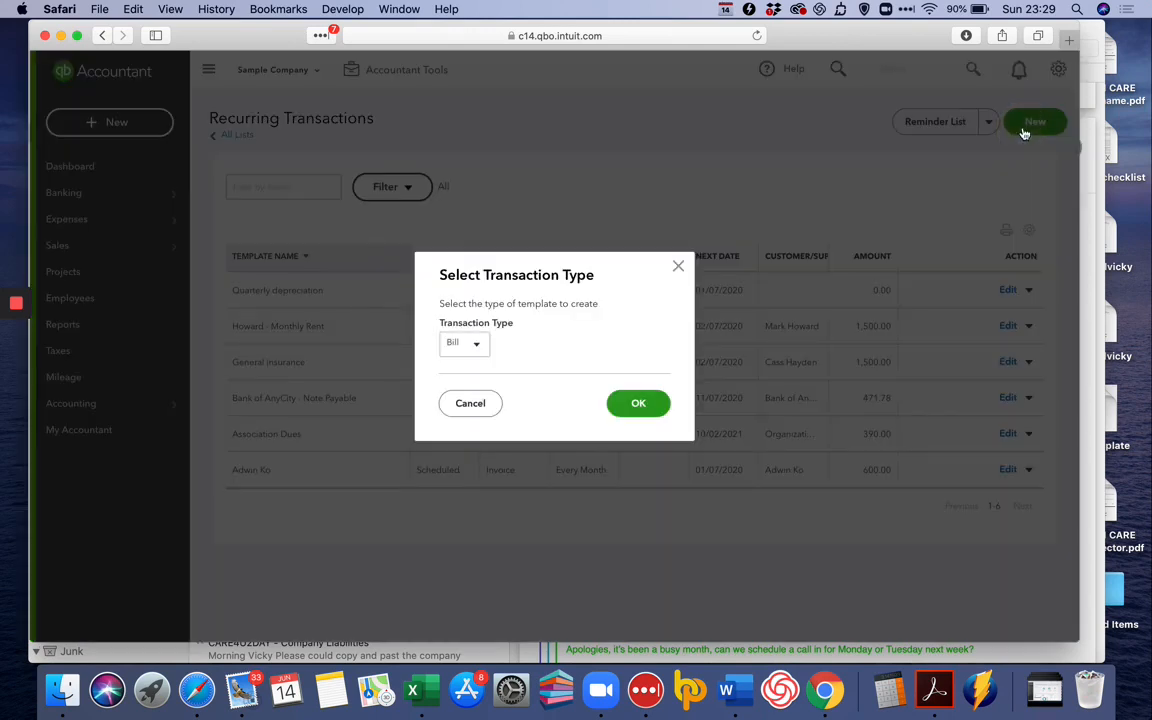
{"action": "left_click", "coordinate": [470, 345]}
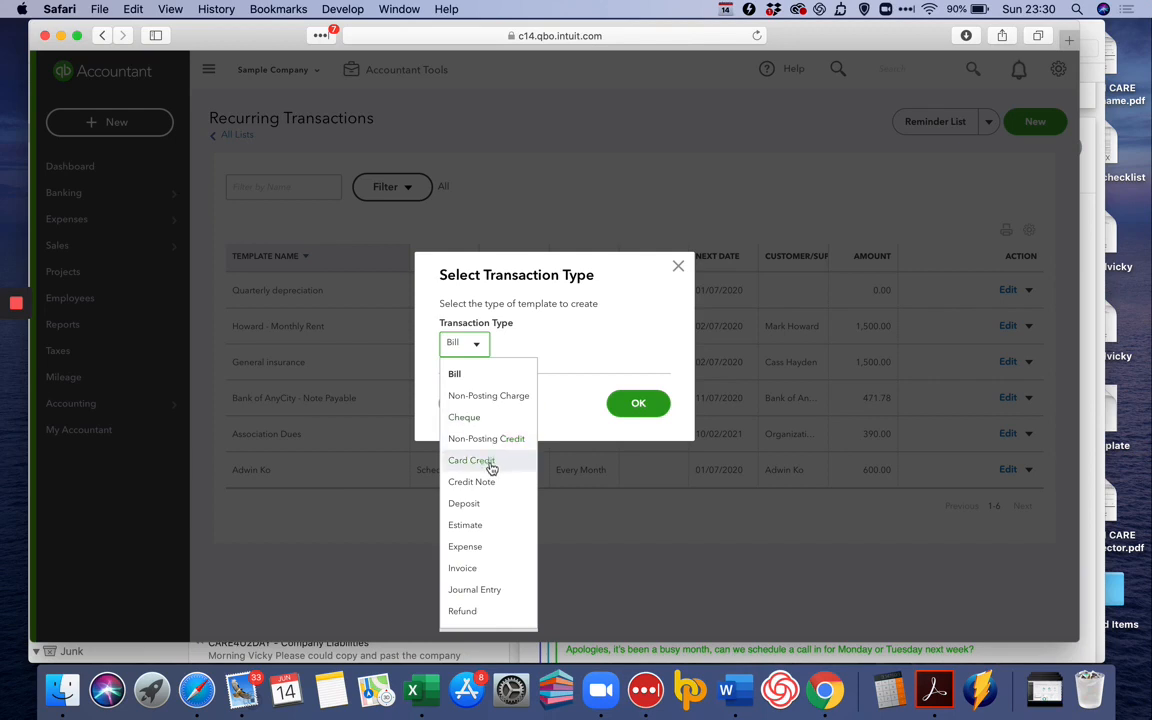
{"action": "left_click", "coordinate": [487, 555]}
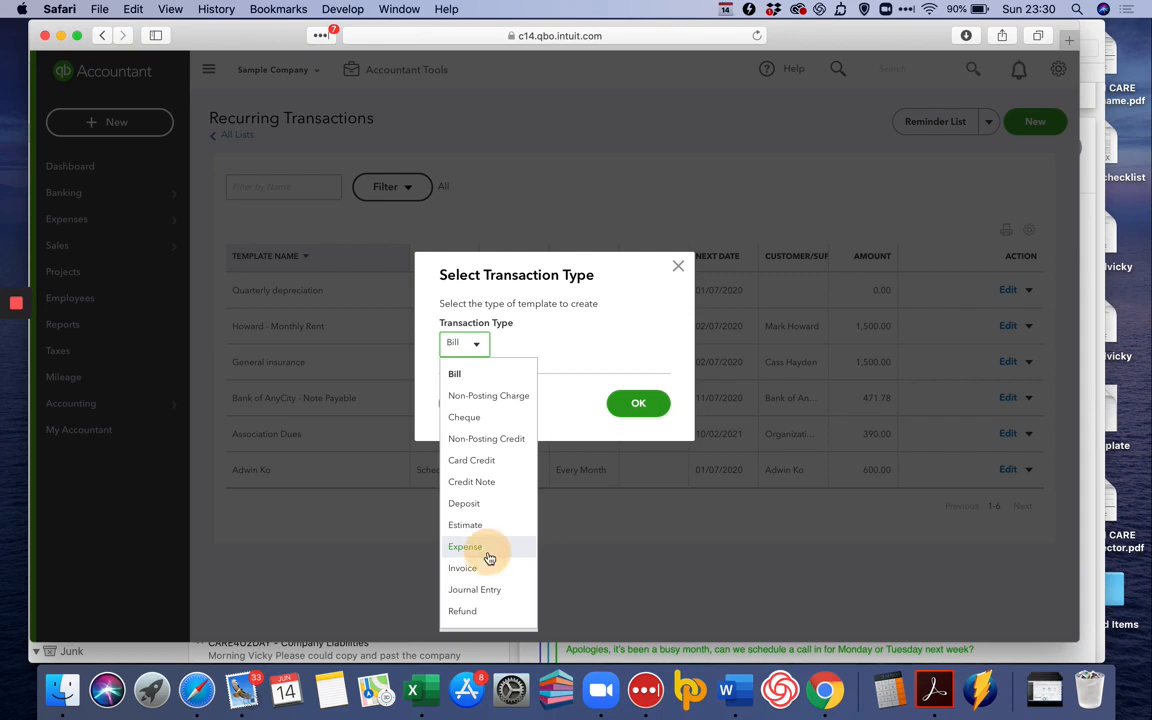
{"action": "left_click", "coordinate": [640, 404]}
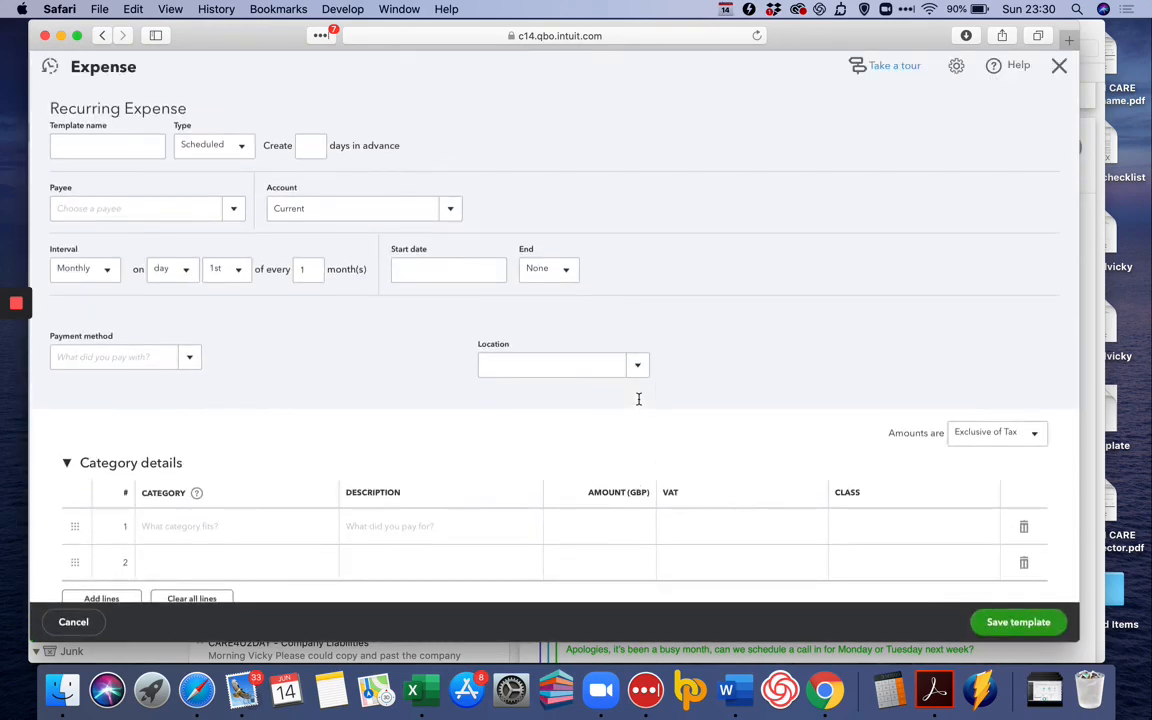
Name the recurring expense template Insurance and choose an individual supplier from the list as its payee.
{"action": "left_click", "coordinate": [111, 147]}
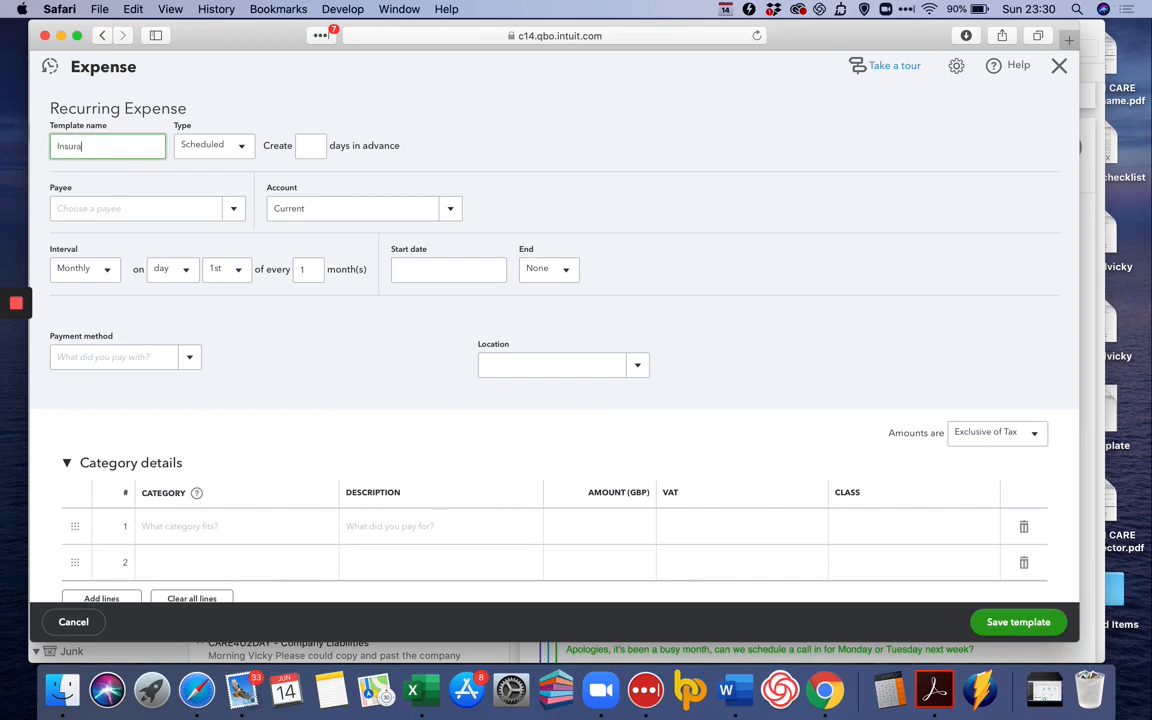
{"action": "type", "text": "Insurance"}
{"action": "key", "text": "Tab"}
{"action": "left_click", "coordinate": [180, 209]}
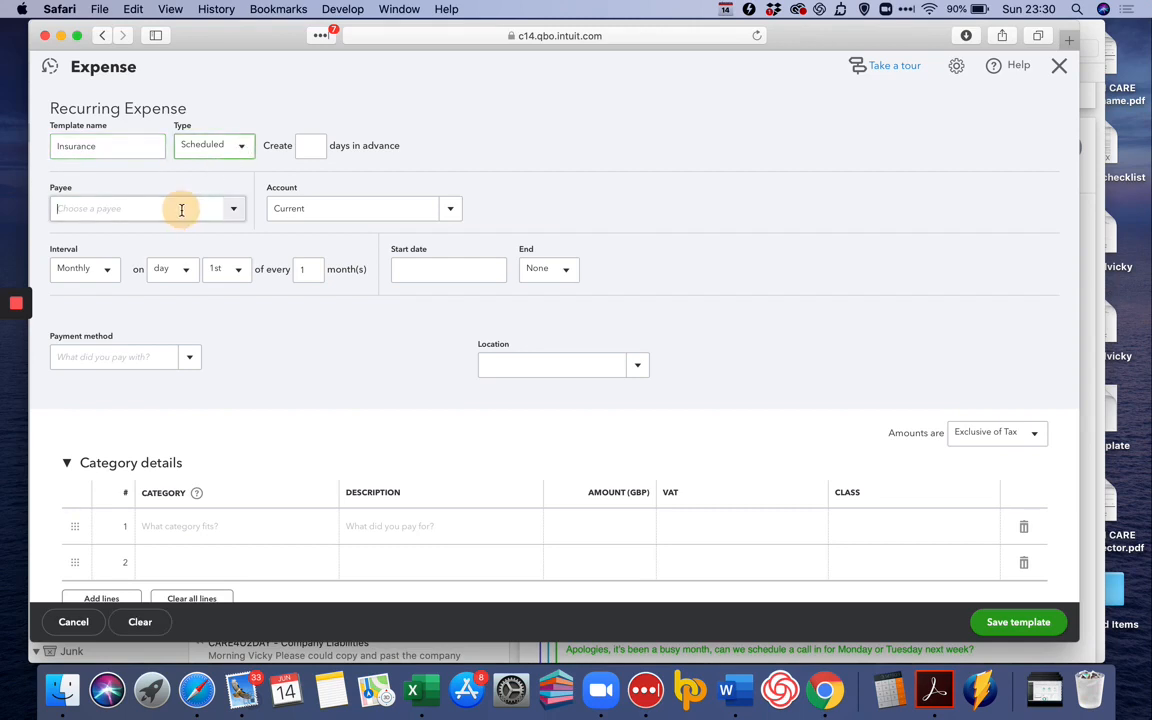
{"action": "left_click", "coordinate": [234, 209]}
{"action": "scroll", "coordinate": [172, 368], "scroll_direction": "down", "scroll_amount": 15}
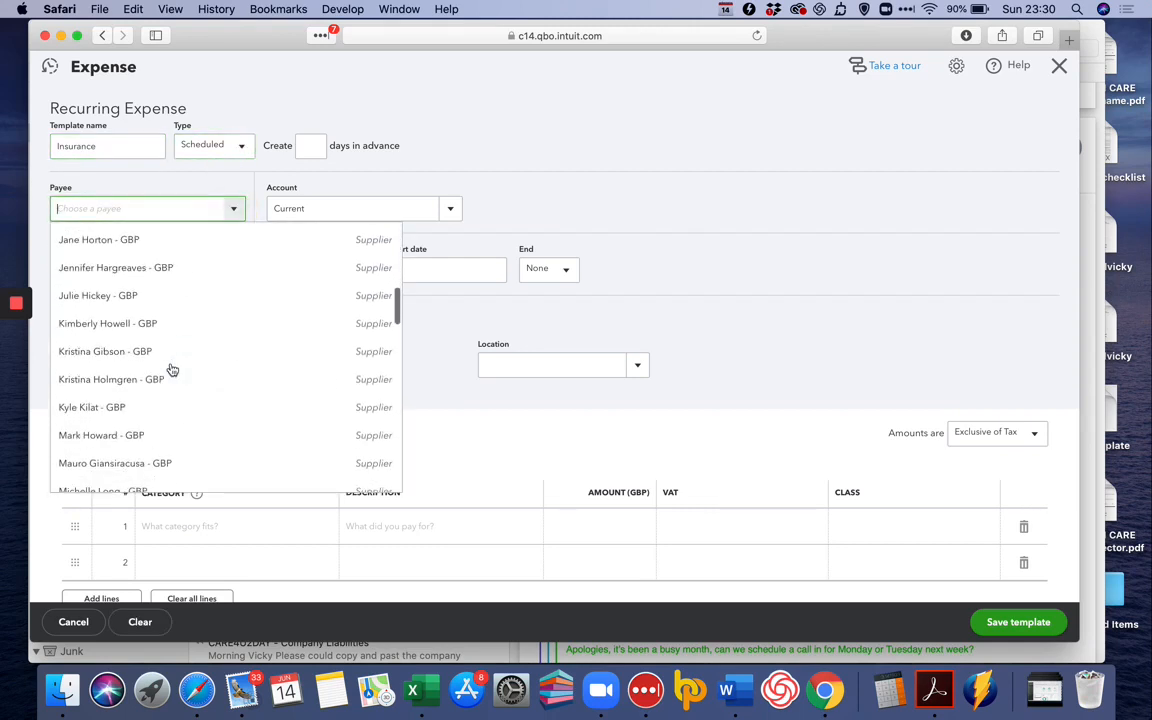
{"action": "scroll", "coordinate": [172, 368], "scroll_direction": "up", "scroll_amount": 3}
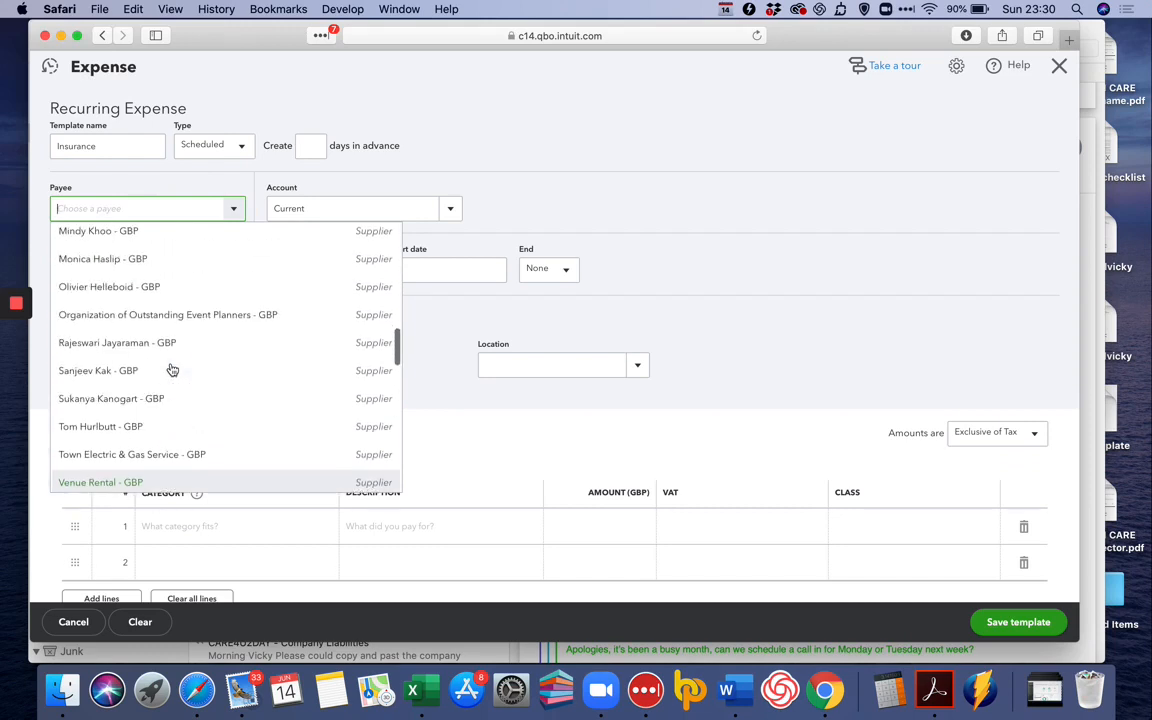
{"action": "left_click", "coordinate": [196, 301]}
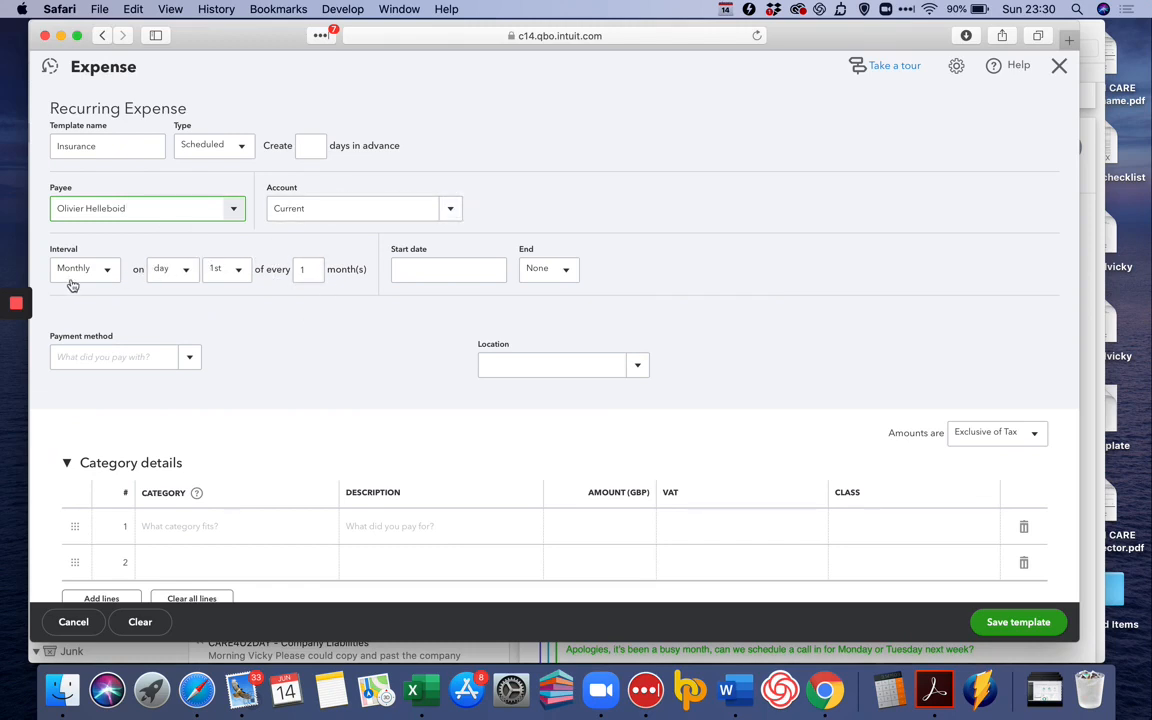
Schedule the recurring expense for the last day of every month.
{"action": "left_click", "coordinate": [238, 272]}
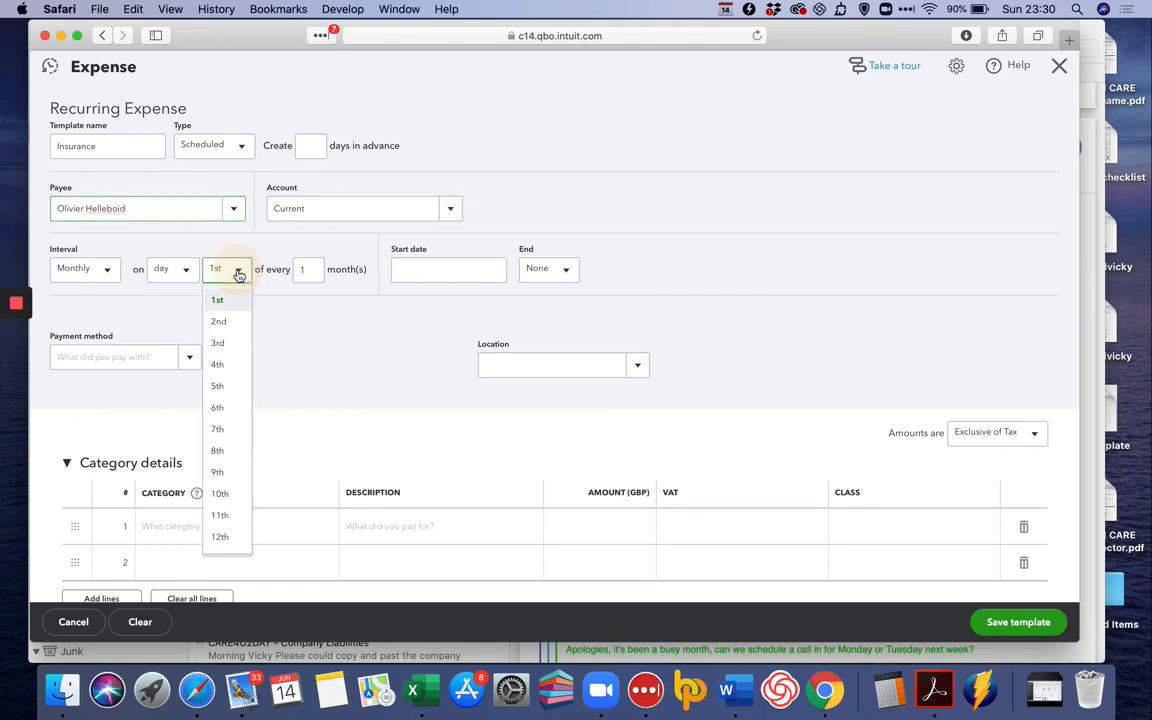
{"action": "scroll", "coordinate": [245, 445], "scroll_direction": "down", "scroll_amount": 5}
{"action": "scroll", "coordinate": [224, 452], "scroll_direction": "down", "scroll_amount": 3}
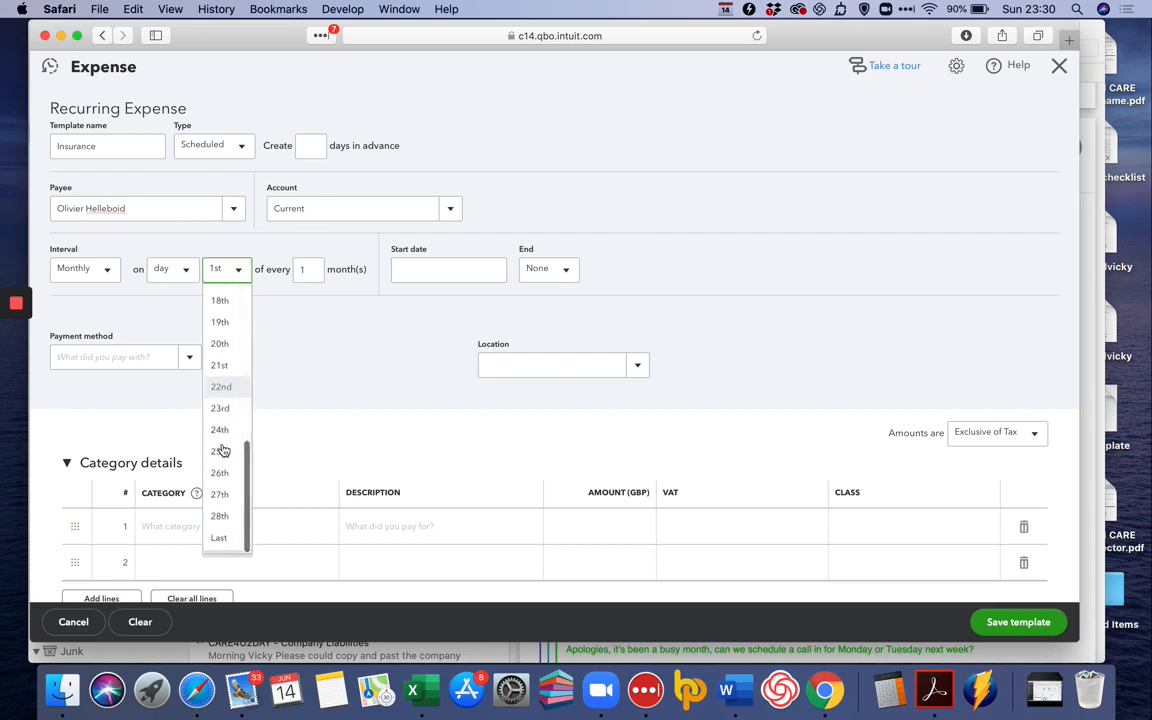
{"action": "left_click", "coordinate": [227, 542]}
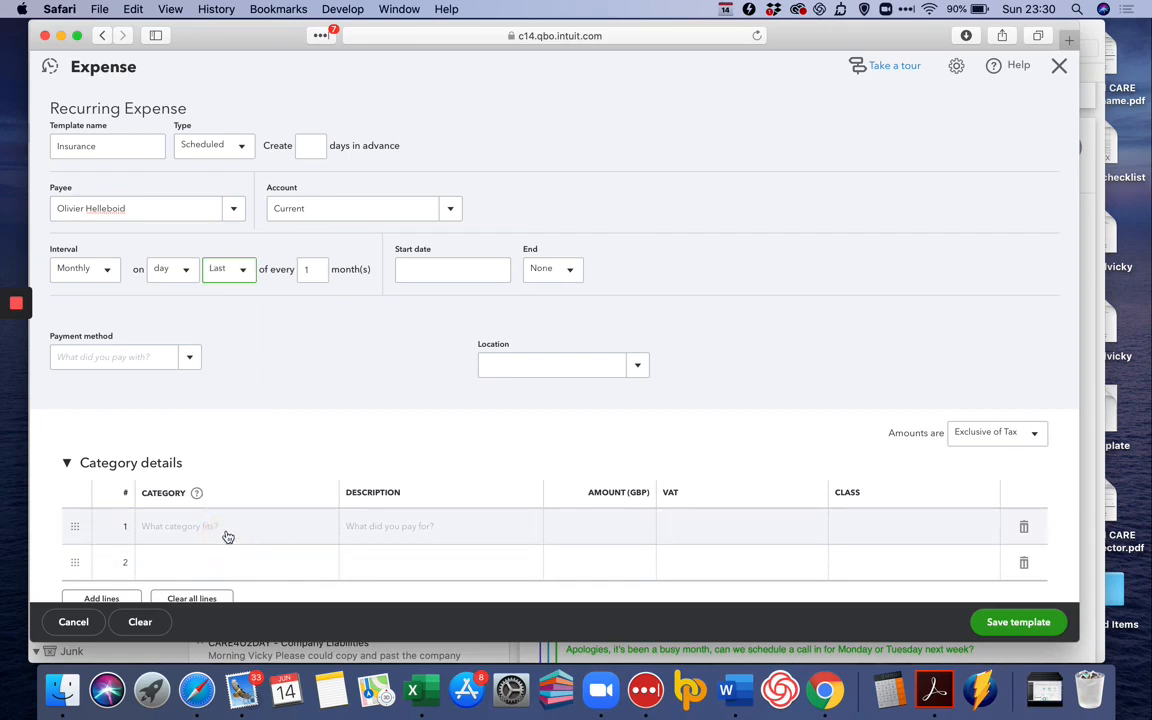
Set the start date of the recurring expense to 30/06/2020.
{"action": "left_click", "coordinate": [479, 274]}
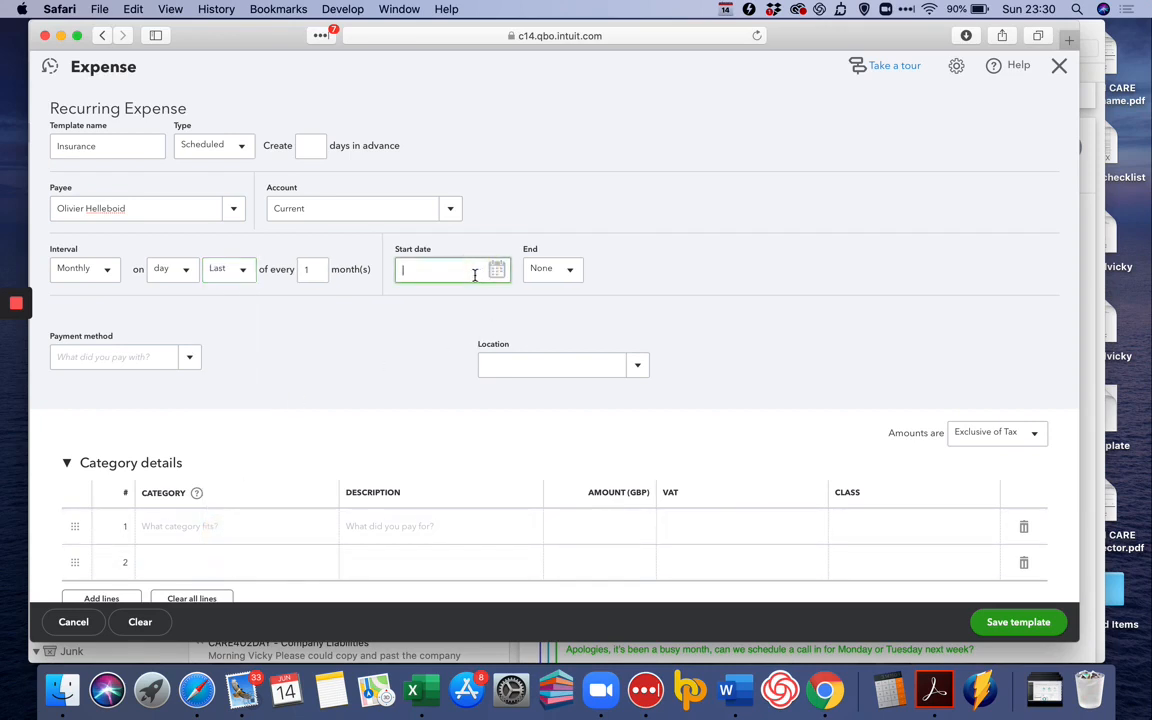
{"action": "type", "text": "30/6/2020\\"}
{"action": "key", "text": "BackSpace"}
{"action": "key", "text": "Tab"}
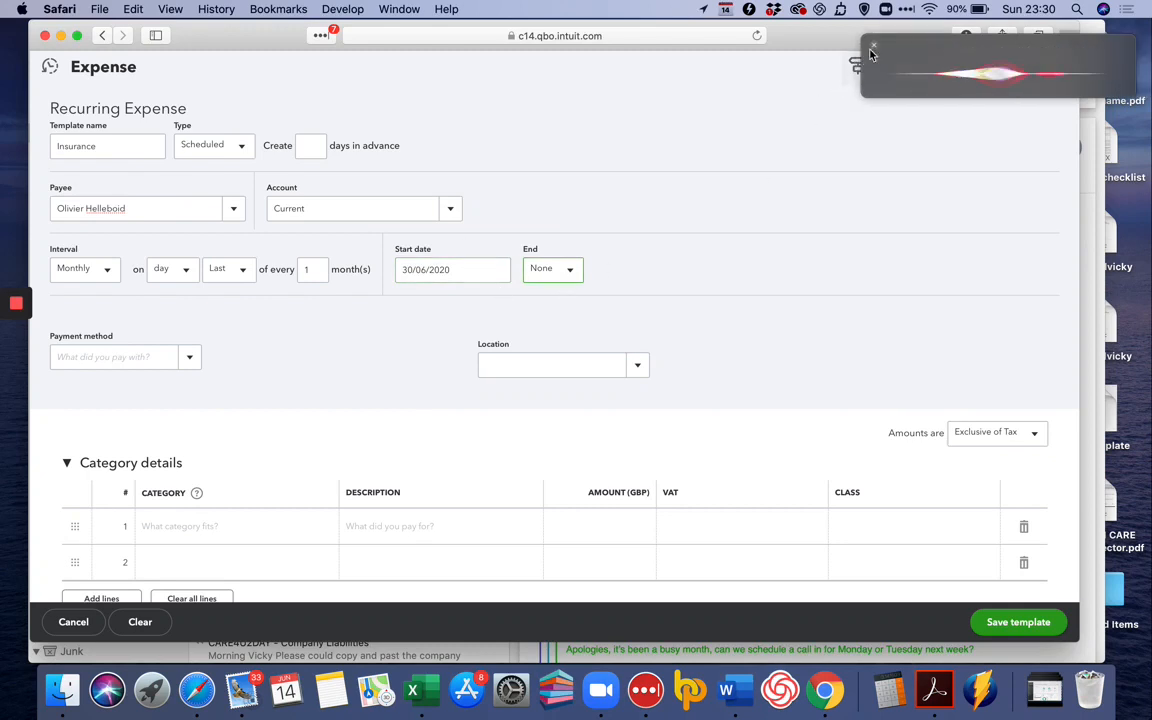
{"action": "left_click", "coordinate": [872, 47]}
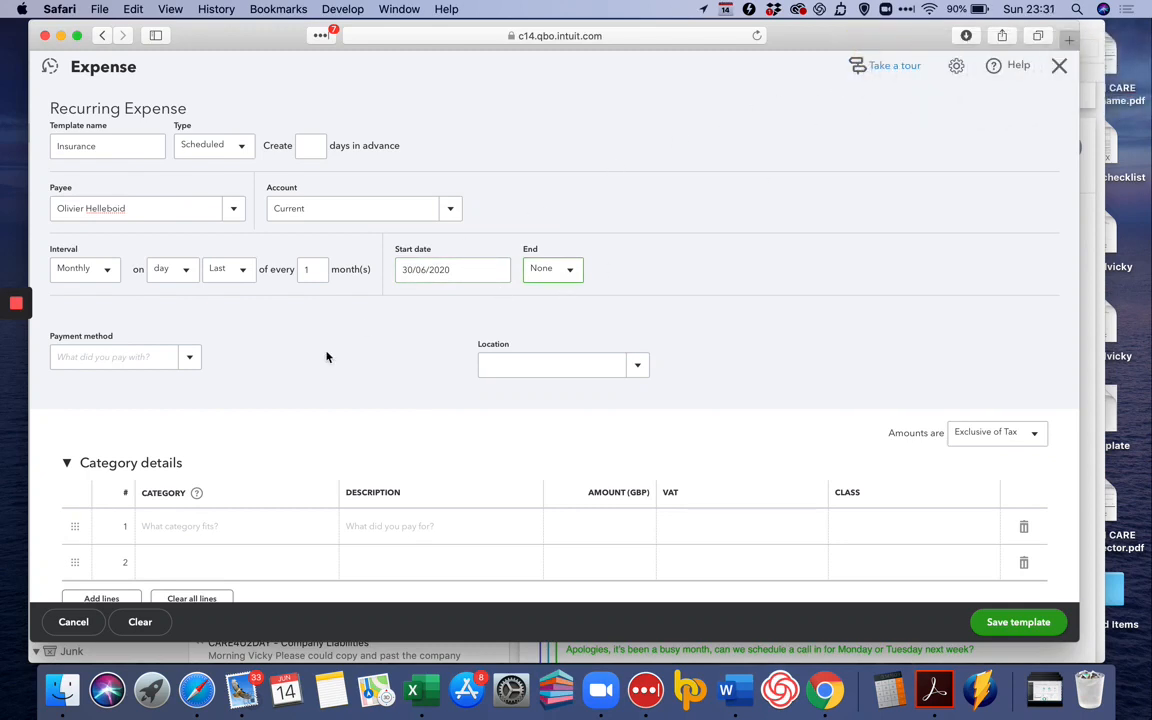
{"action": "left_click", "coordinate": [188, 358]}
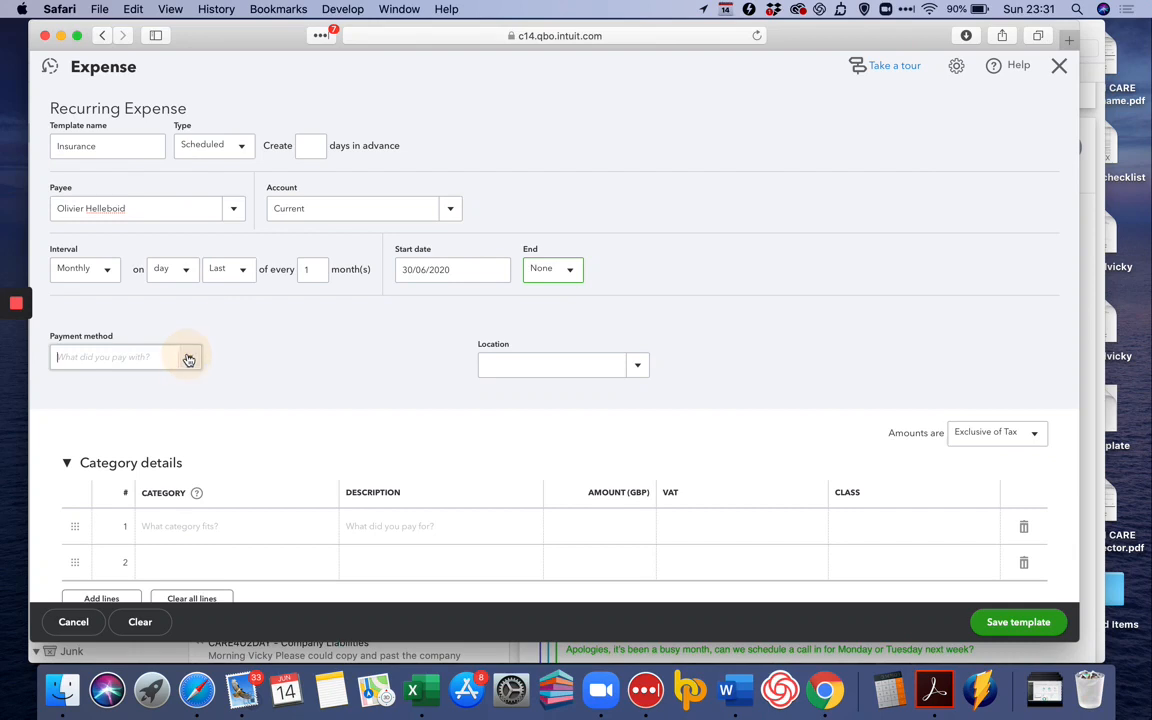
{"action": "left_click", "coordinate": [298, 347]}
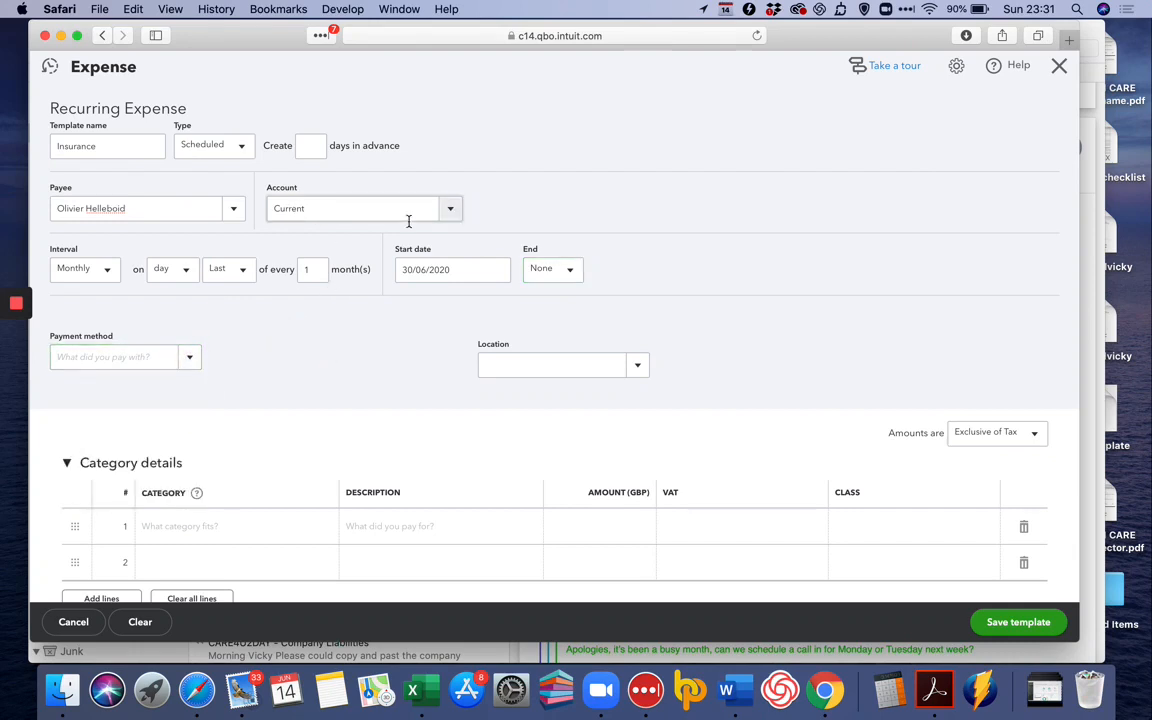
Assign the first category line to Insurance Expense with the description "business insurance".
{"action": "scroll", "coordinate": [265, 411], "scroll_direction": "down", "scroll_amount": 2}
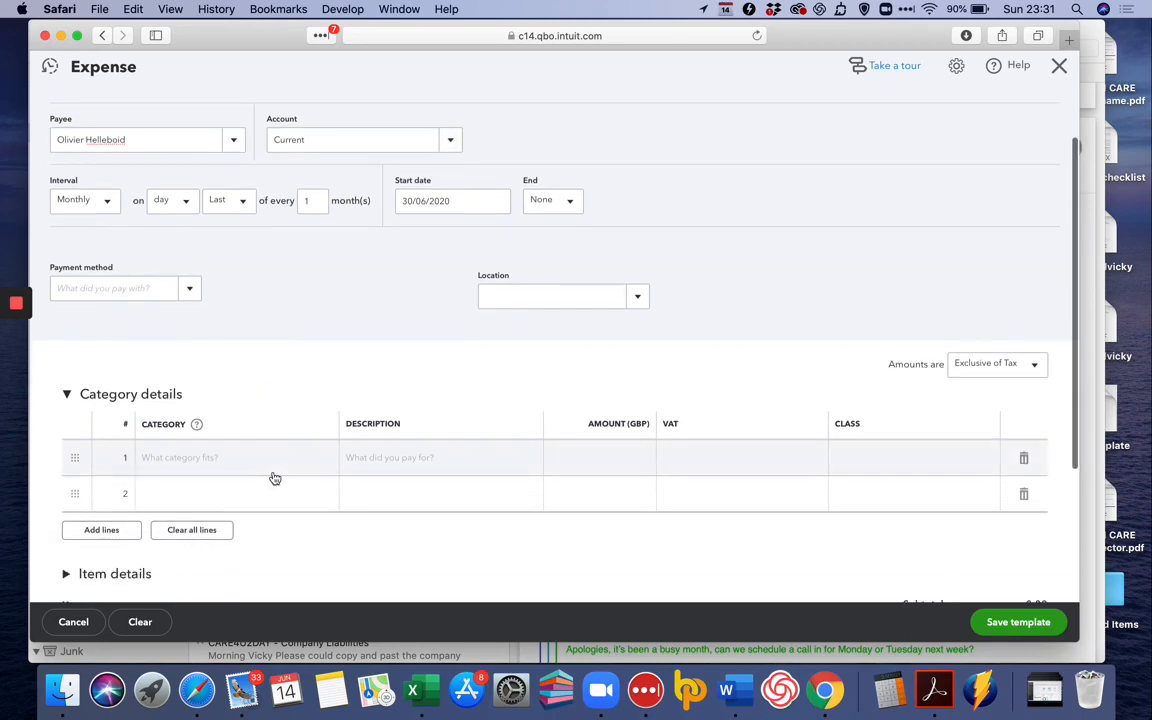
{"action": "left_click", "coordinate": [255, 462]}
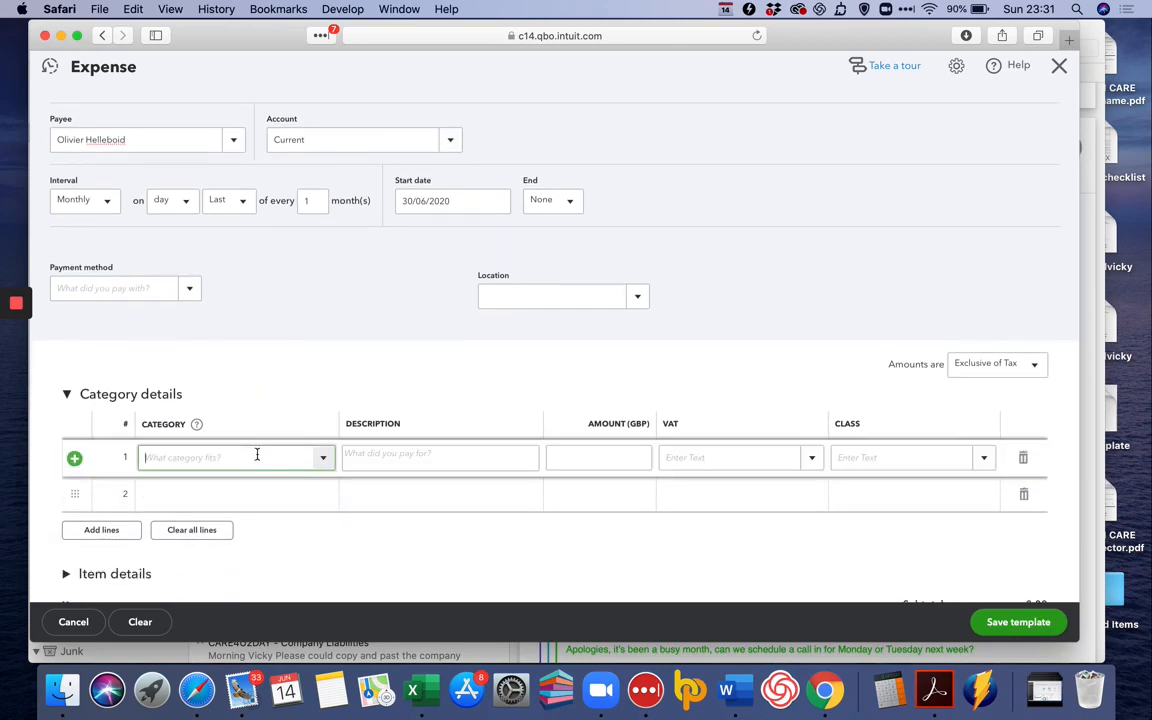
{"action": "type", "text": "ins"}
{"action": "key", "text": "Tab"}
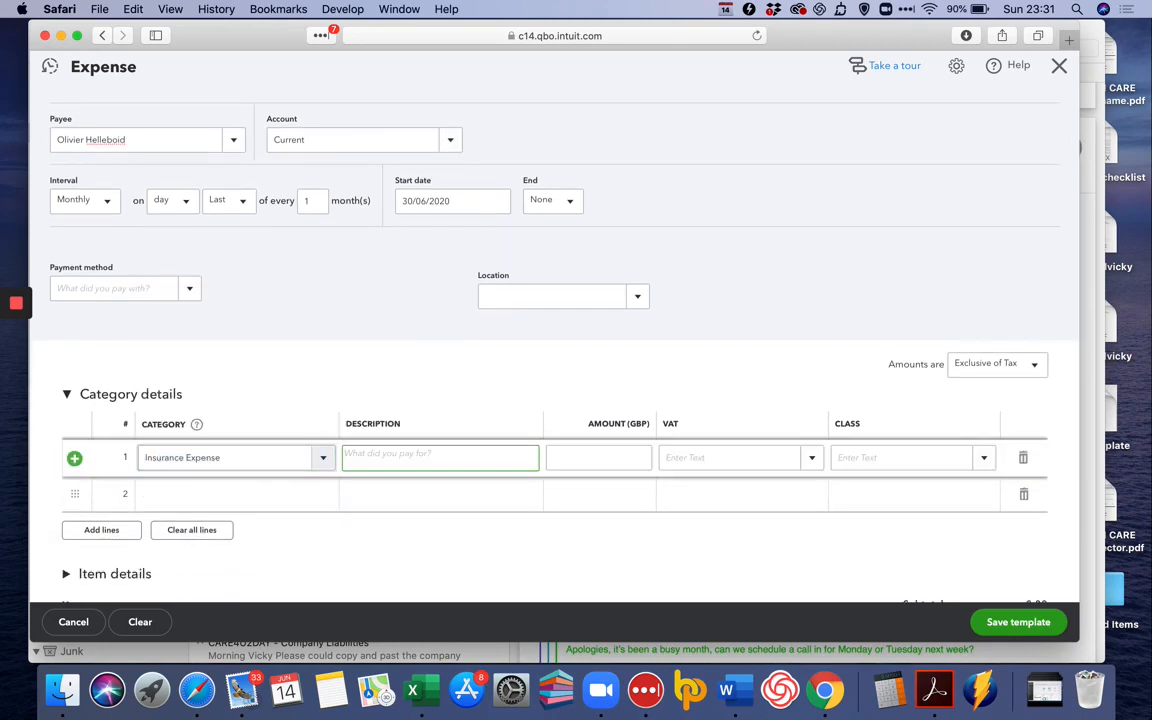
{"action": "type", "text": "business insurance"}
{"action": "key", "text": "Tab"}
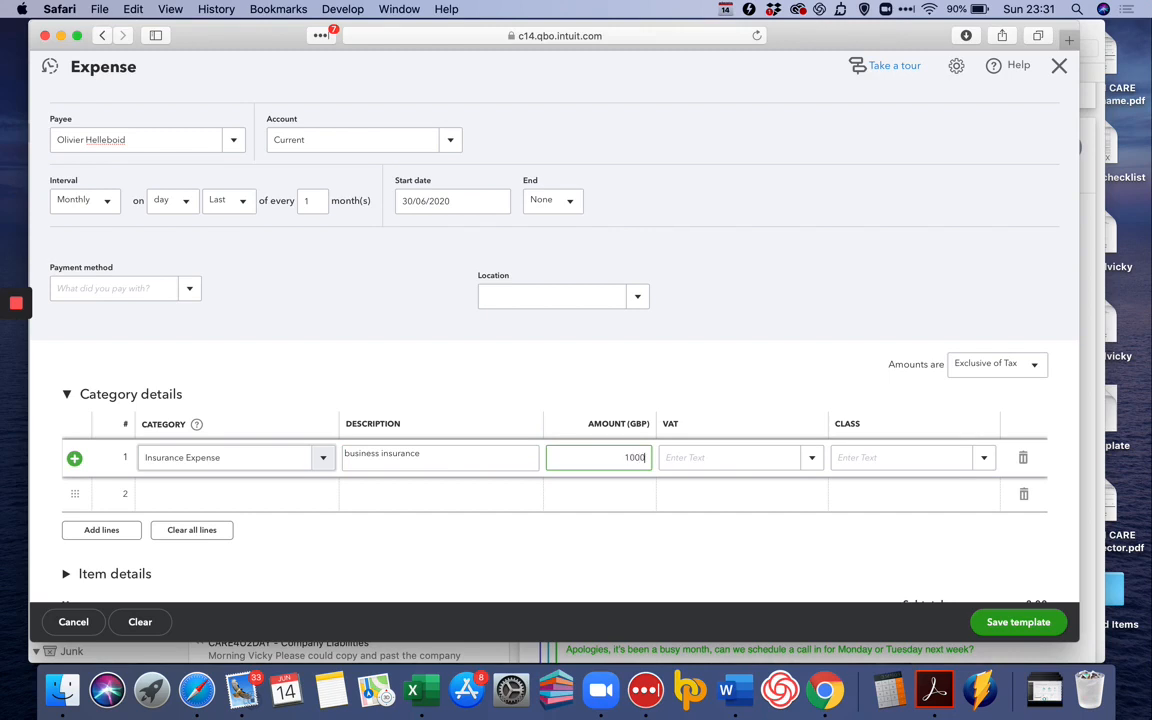
Give the insurance line an amount of 1000 GBP with Exempt VAT, and save the template.
{"action": "type", "text": "1000"}
{"action": "key", "text": "Tab"}
{"action": "type", "text": "e"}
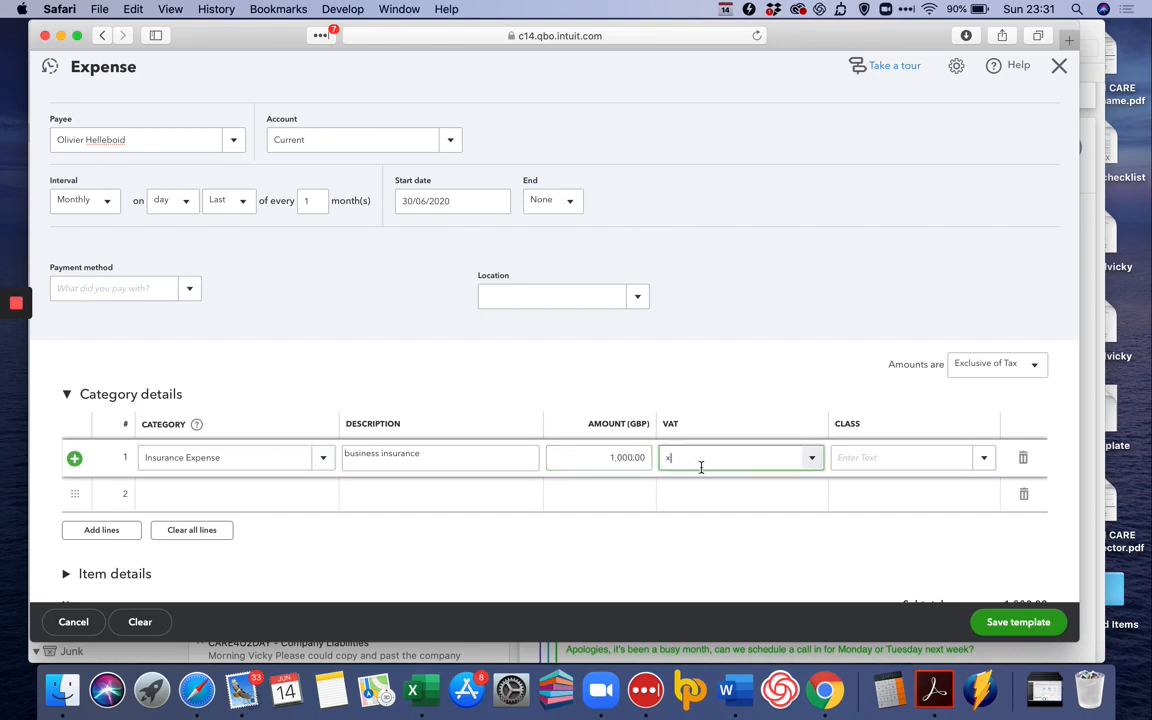
{"action": "left_click", "coordinate": [720, 490]}
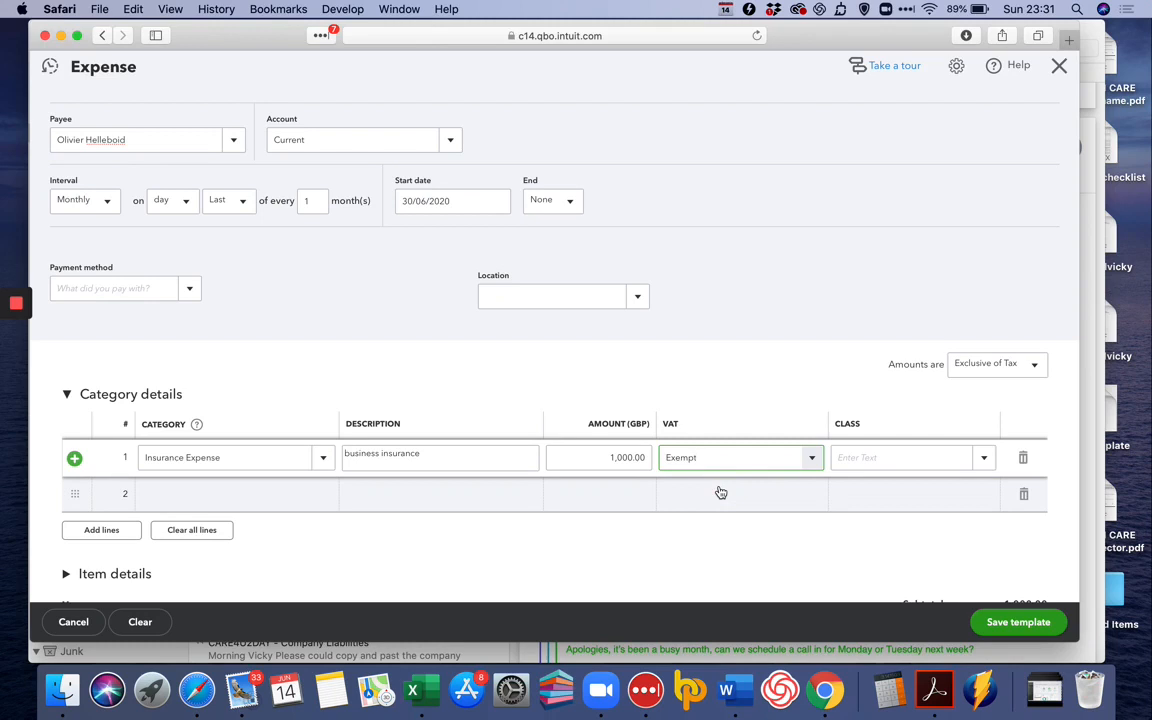
{"action": "left_click", "coordinate": [993, 621]}
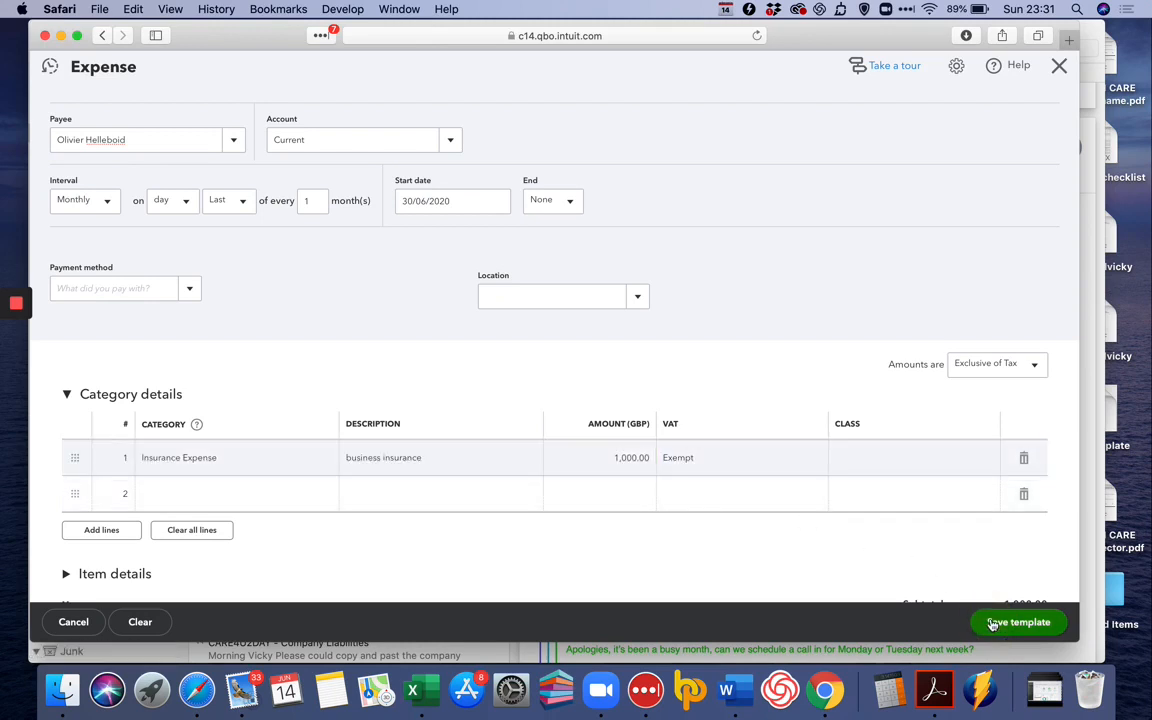